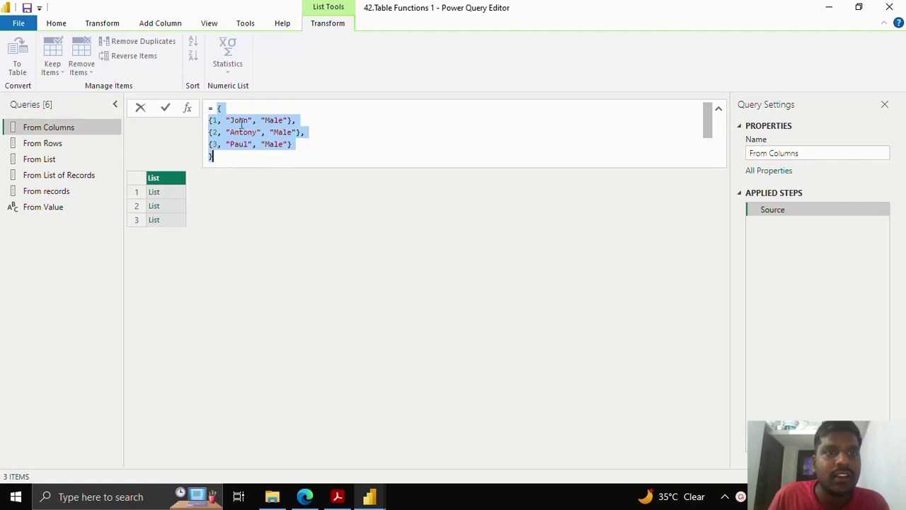
Examine the nested list formula in the From Columns query's Source step and preview each of its three inner lists.
left_click(234, 108)
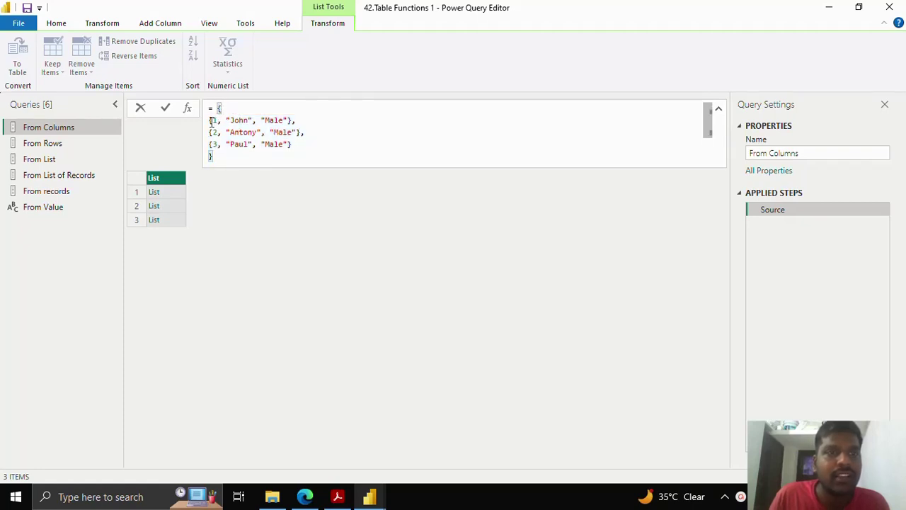
left_click_drag(210, 122, 297, 120)
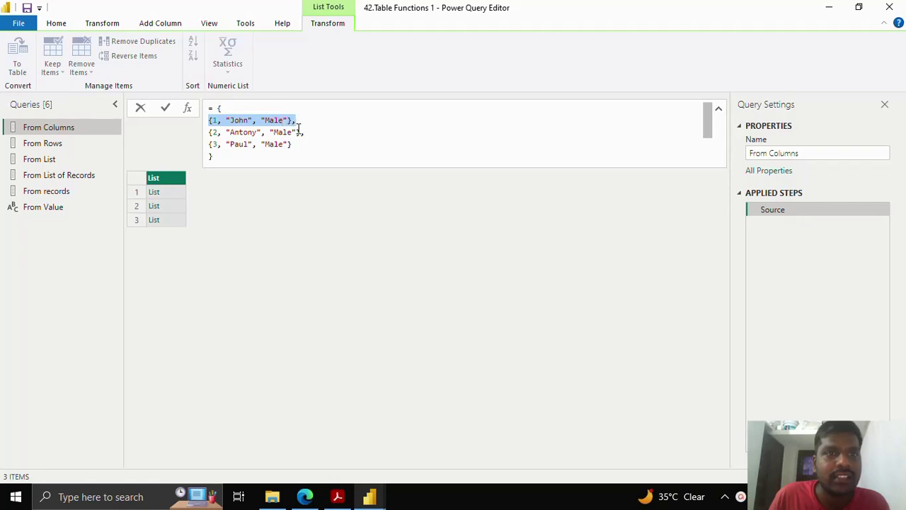
left_click(300, 121)
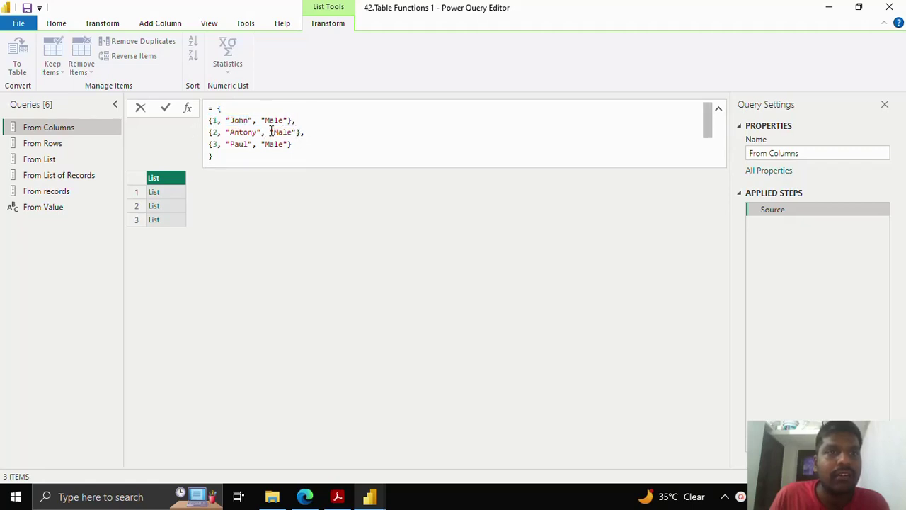
left_click(188, 114)
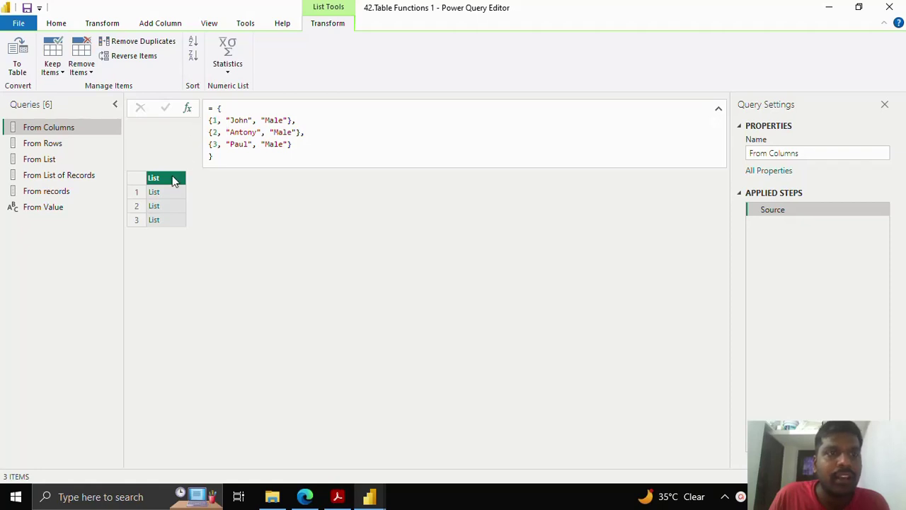
left_click(177, 193)
left_click(175, 207)
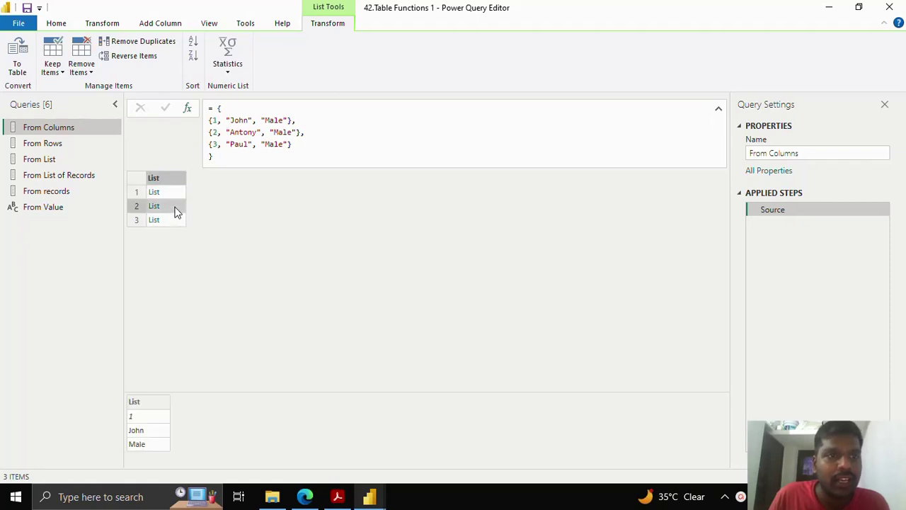
left_click(175, 222)
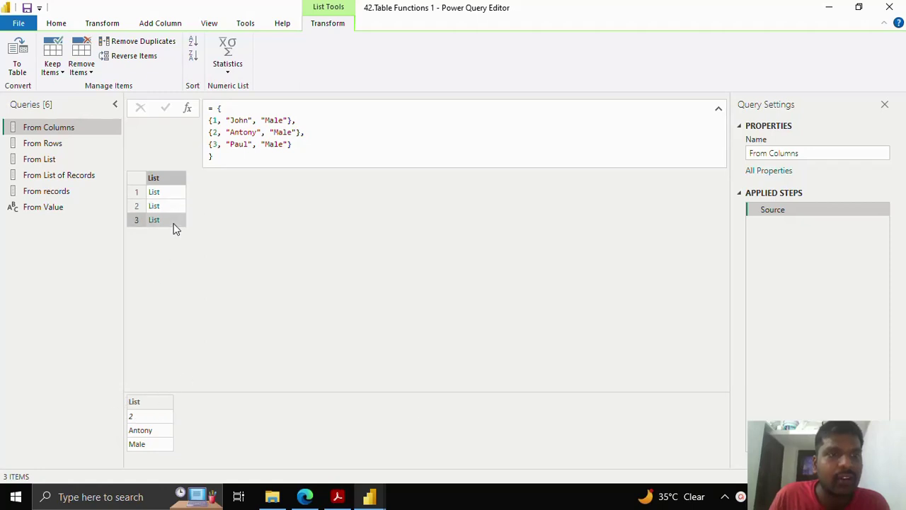
Add a custom step to the From Columns query with the formula = Table.FromColumns(Source).
left_click(188, 109)
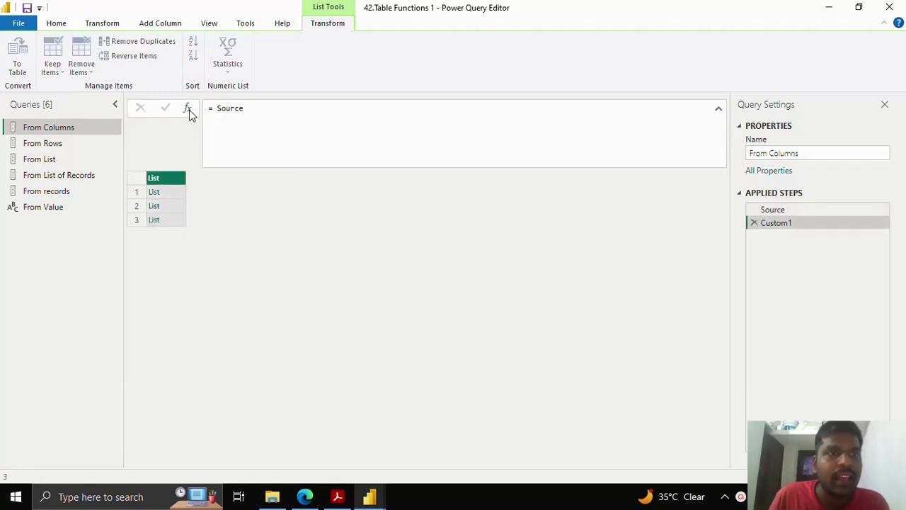
left_click_drag(217, 108, 266, 112)
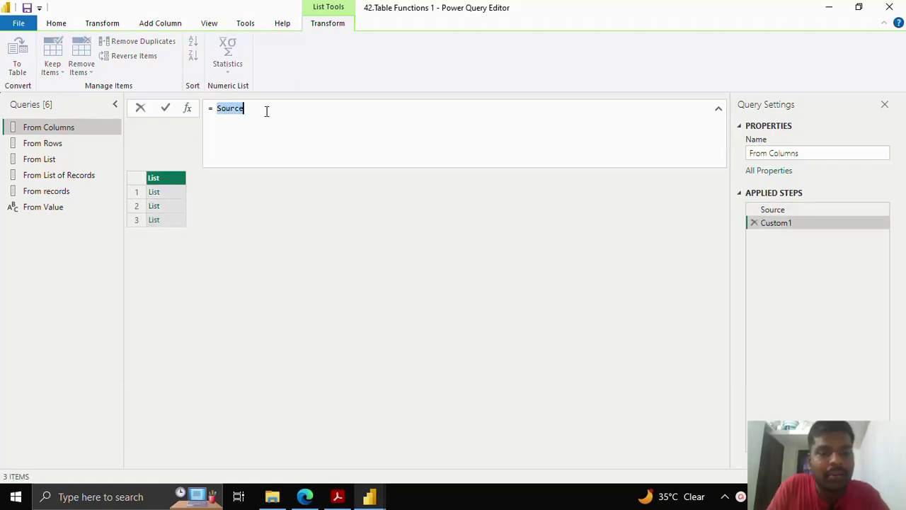
type("Table.Fr")
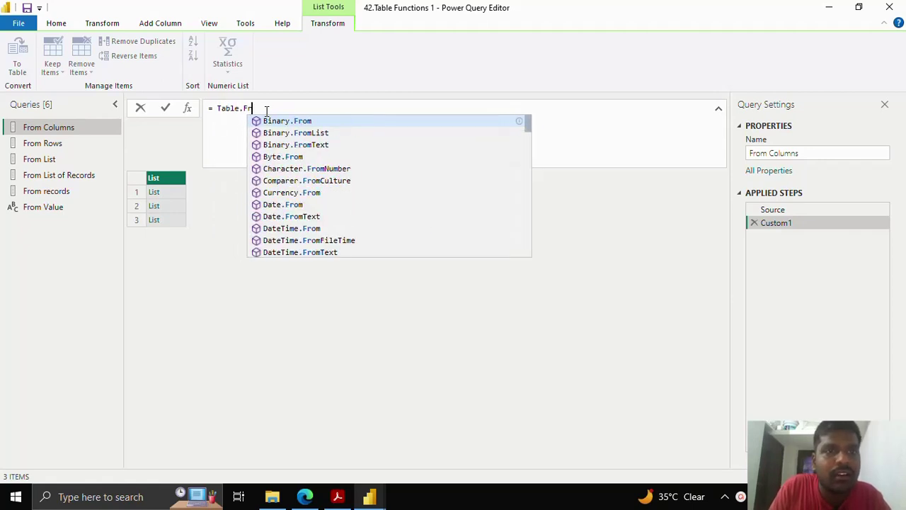
type("omColumns")
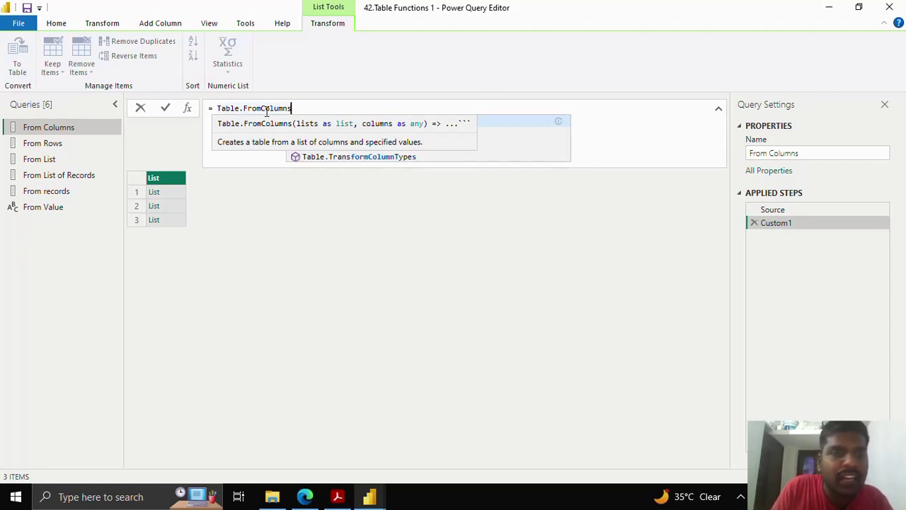
type("{")
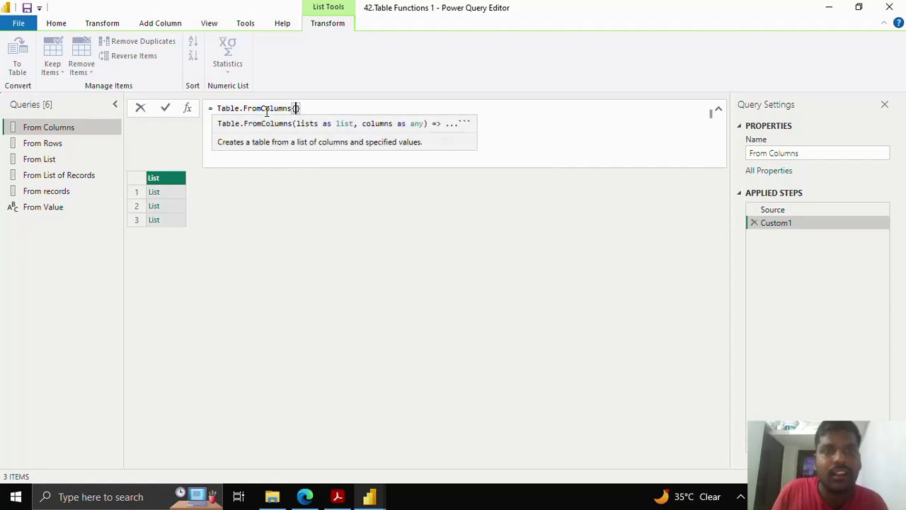
key("BackSpace")
type("(")
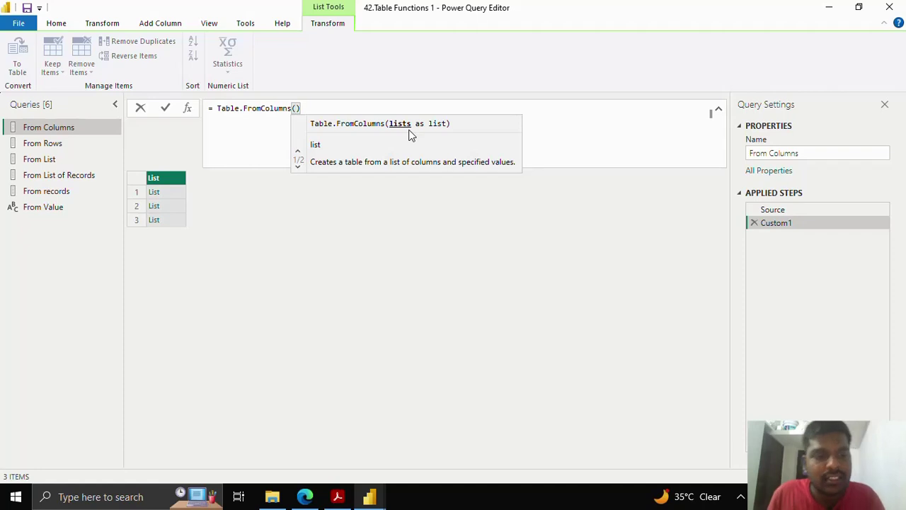
type("{ource")
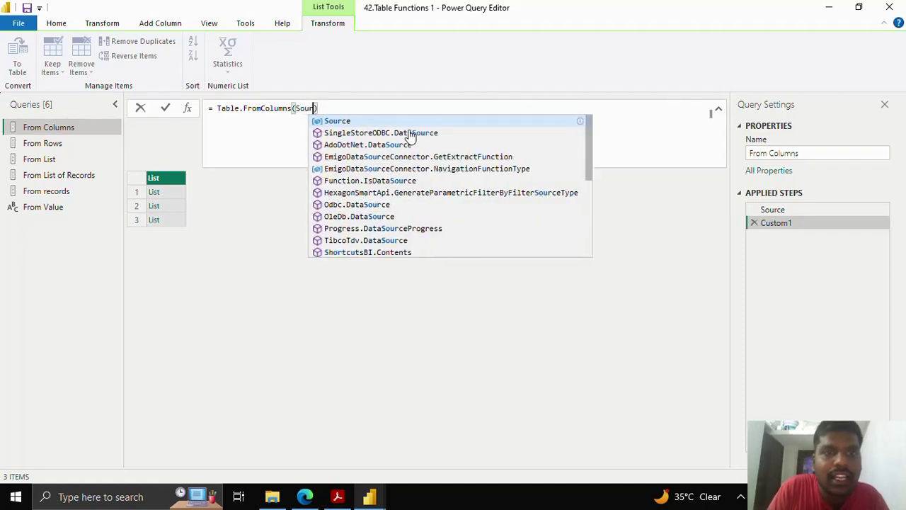
left_click(165, 110)
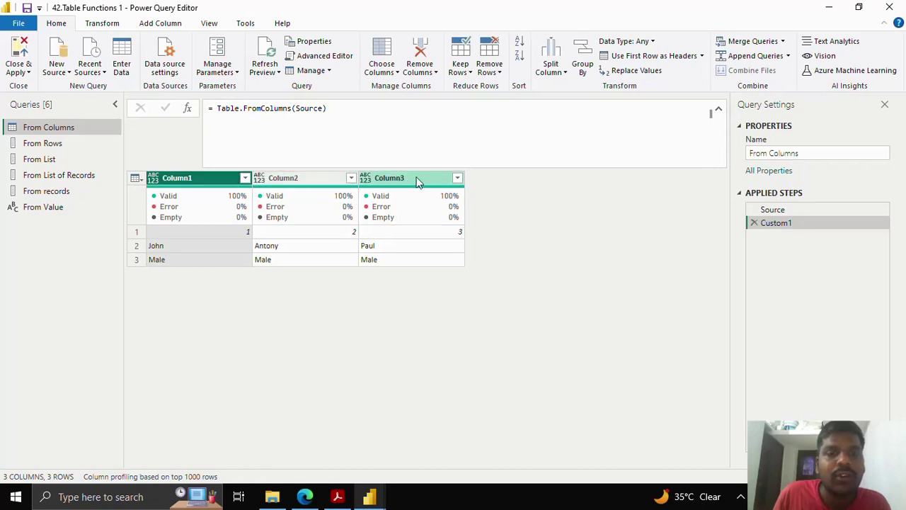
Transpose the three-column table in the From Columns query and check each resulting column.
left_click(289, 178, "ctrl")
left_click(380, 178, "ctrl")
left_click_drag(380, 178, 259, 178)
left_click(107, 23)
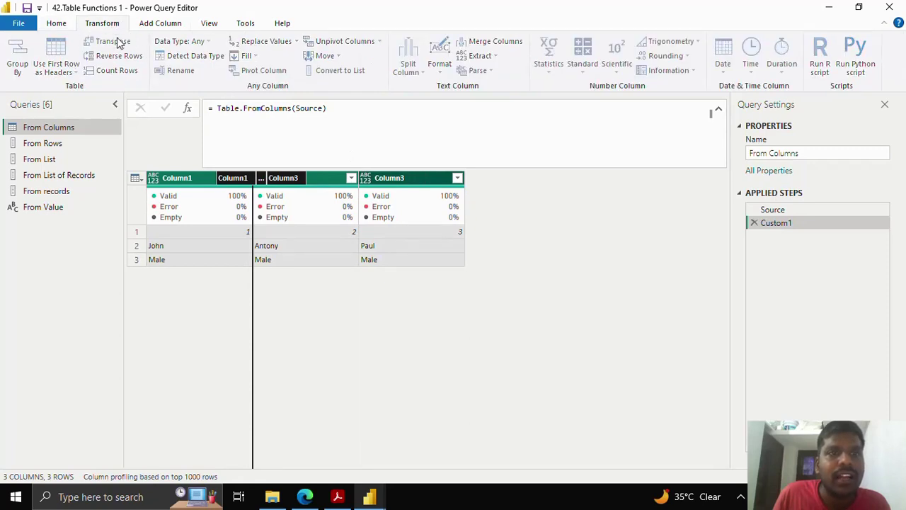
left_click(113, 41)
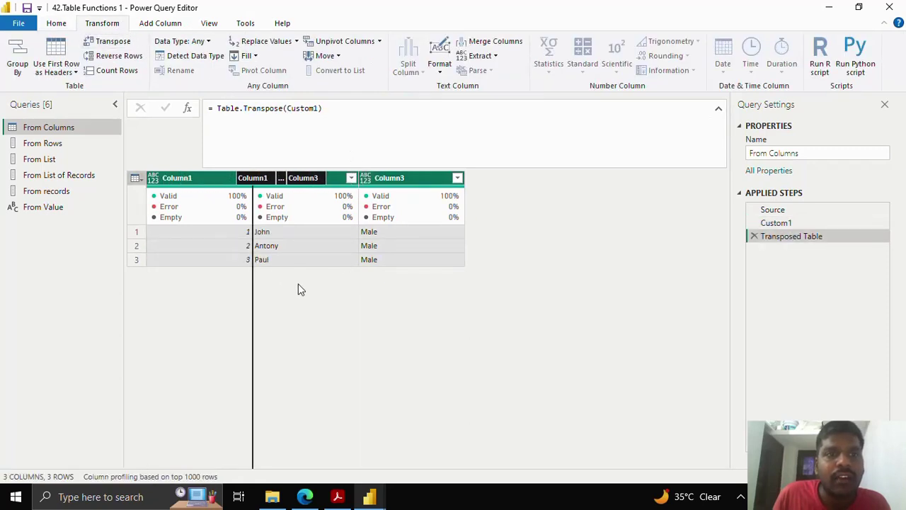
left_click(211, 178)
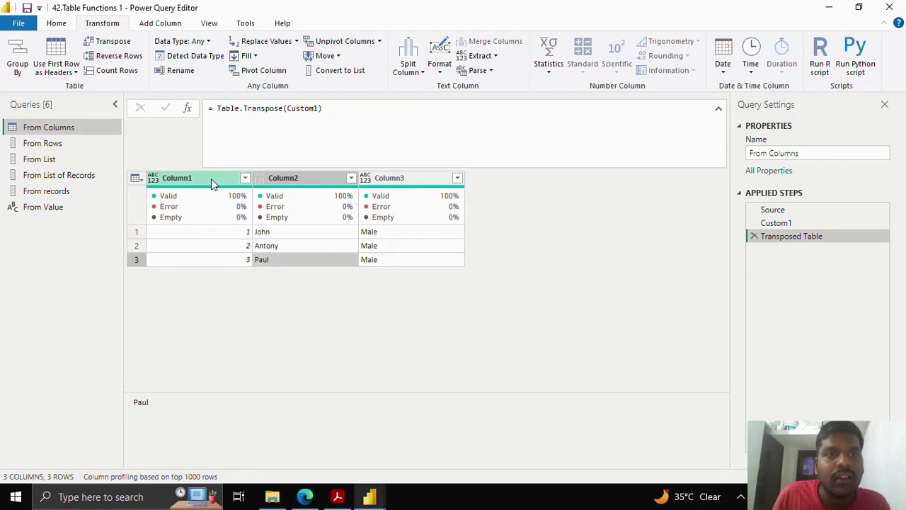
left_click(287, 178)
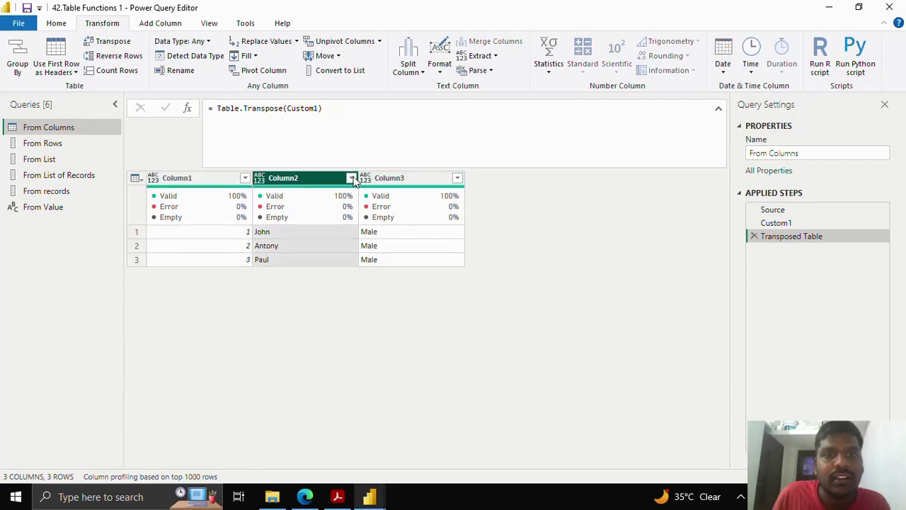
left_click(393, 178)
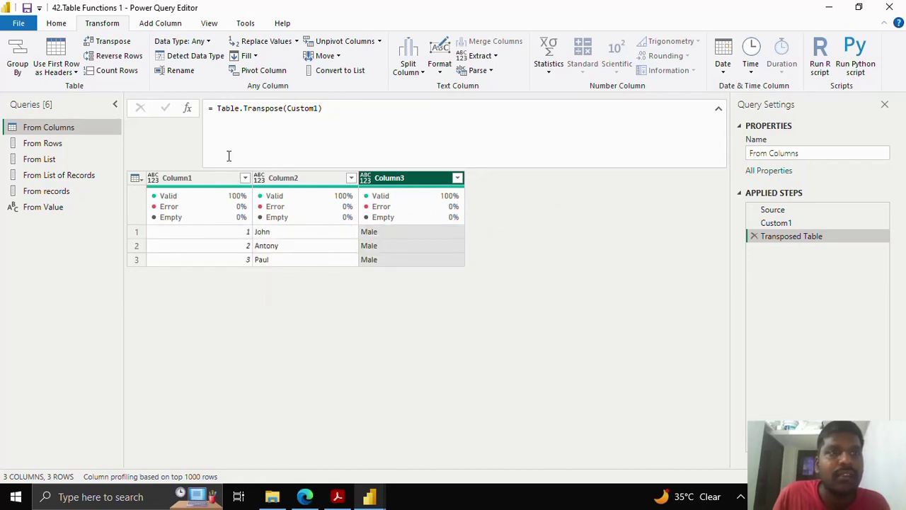
Add a custom step to the From Rows query with the formula =Table.FromRows(Source,{}), leaving the column list empty.
left_click(107, 145)
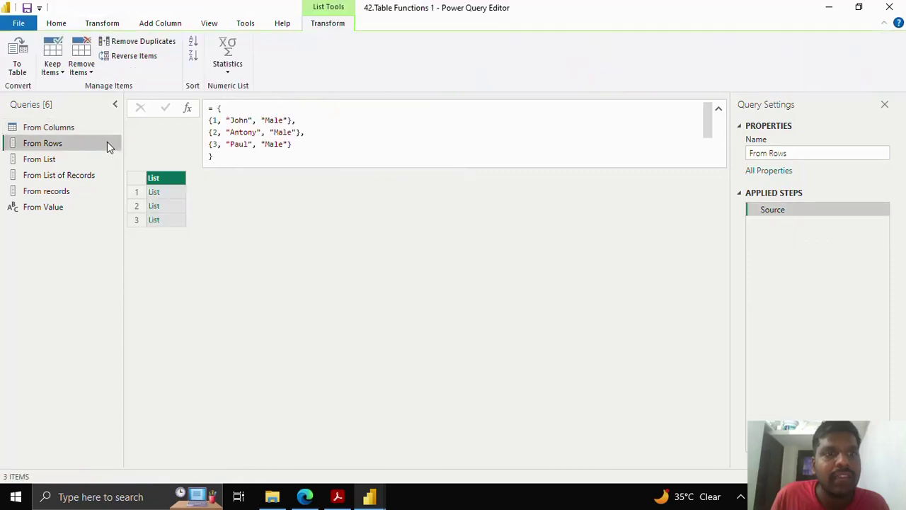
left_click(177, 196)
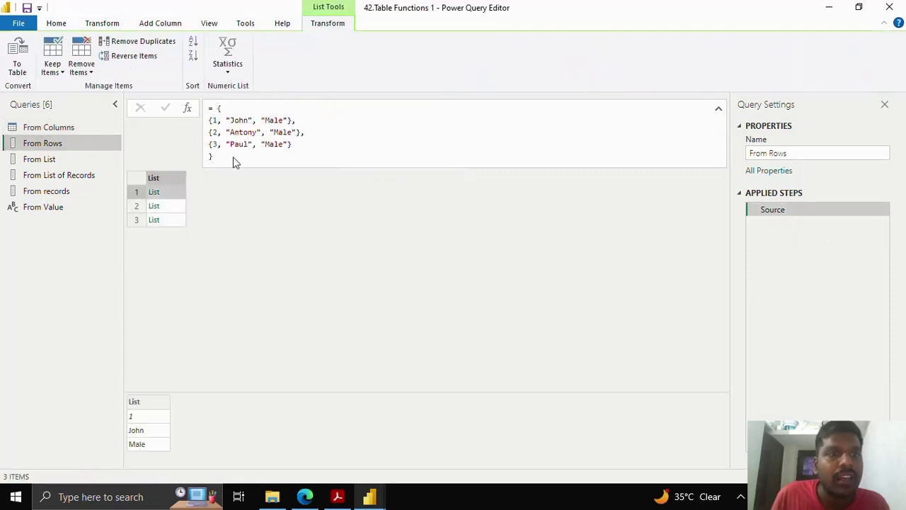
left_click(188, 107)
left_click_drag(217, 109, 252, 110)
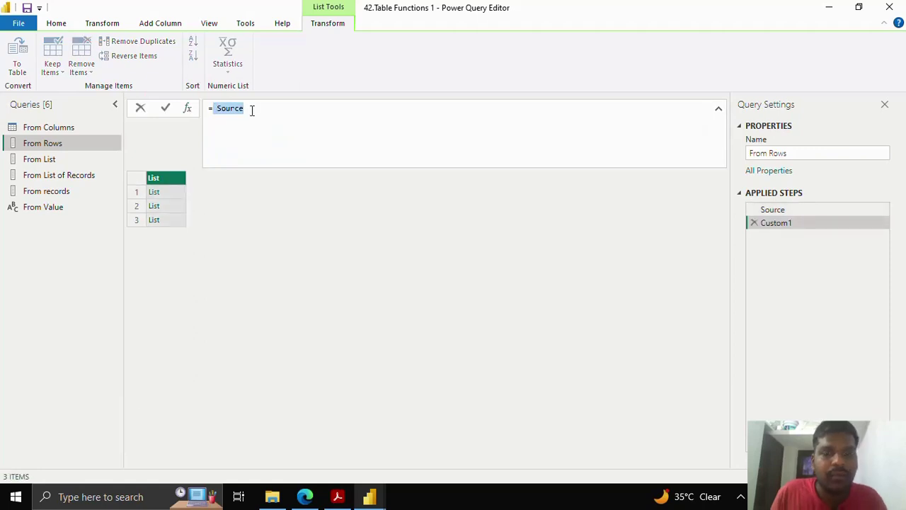
key("BackSpace")
type("Tabl")
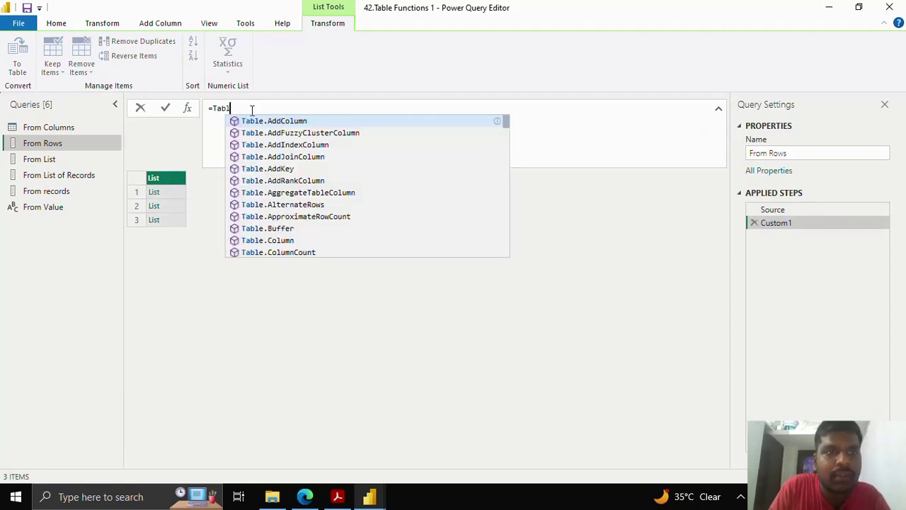
type("e.FromR")
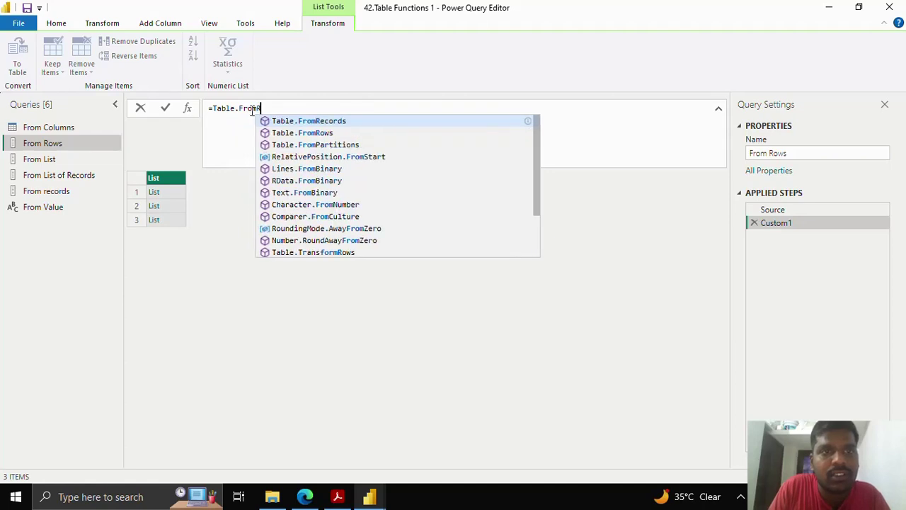
type("ows(")
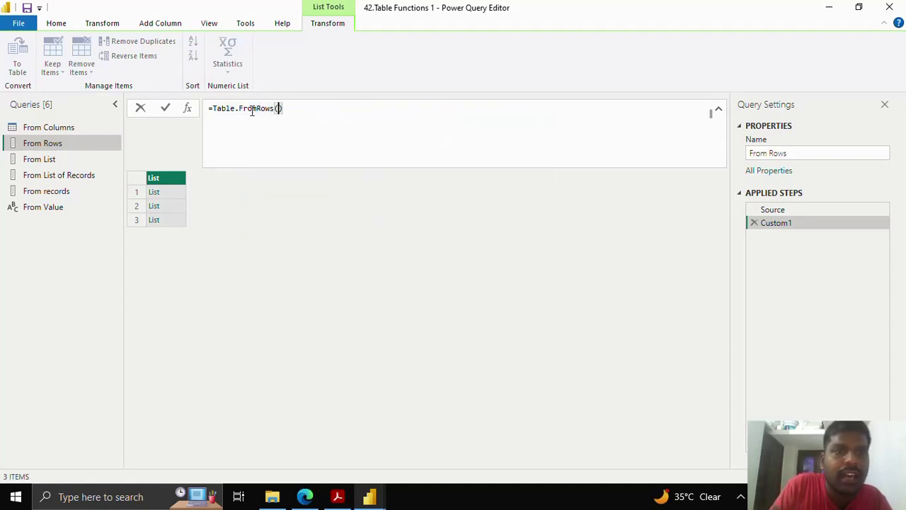
type("Source")
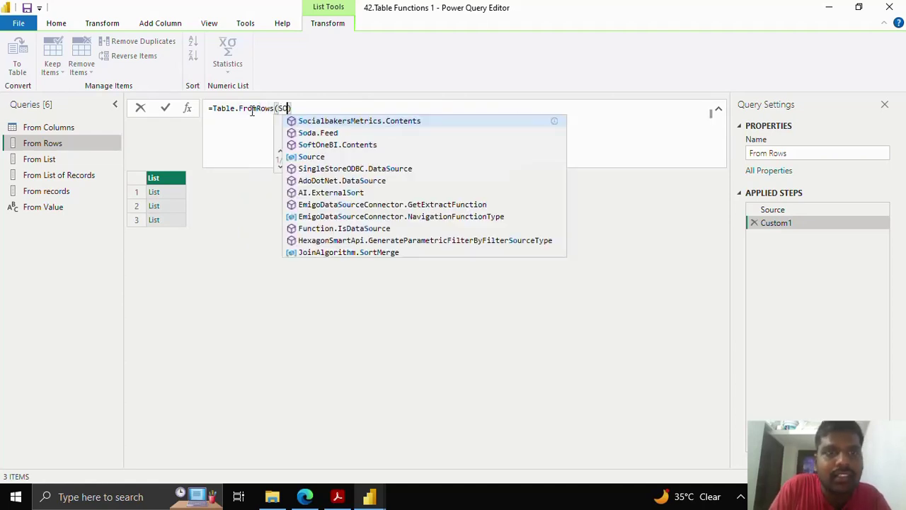
type(",")
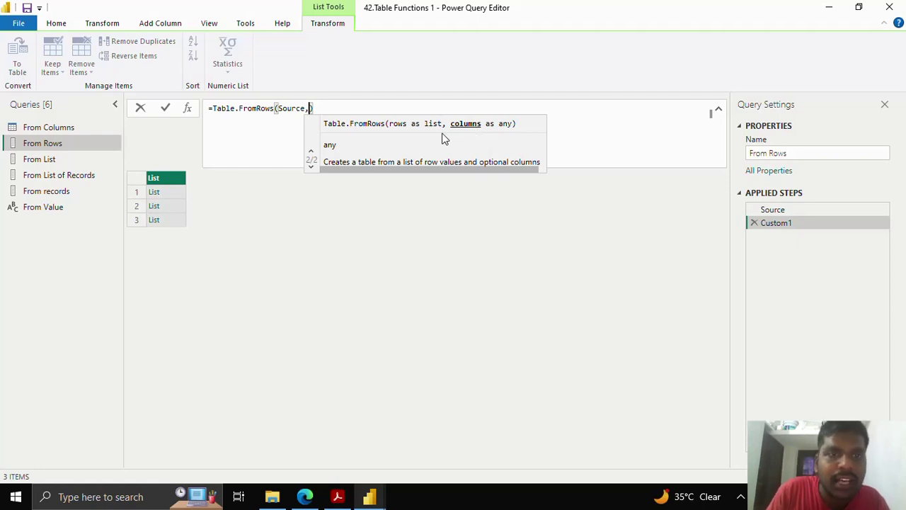
type("{")
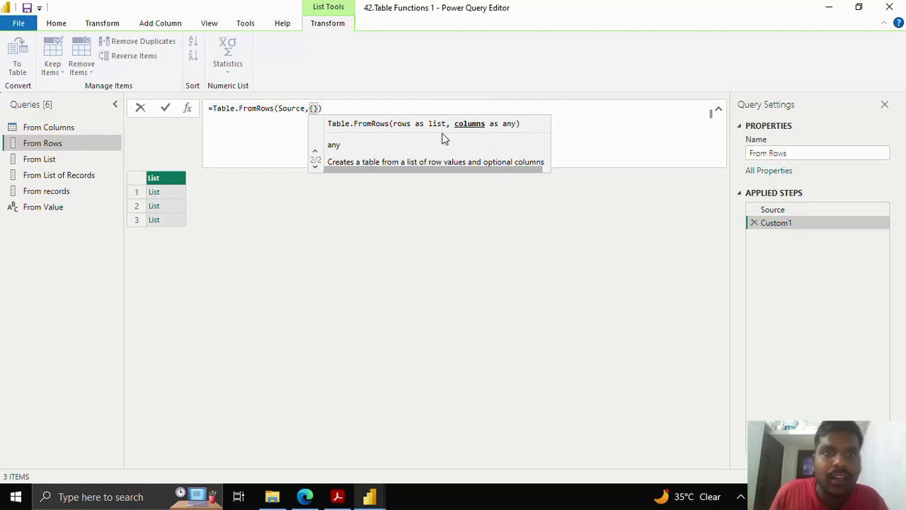
left_click(171, 187)
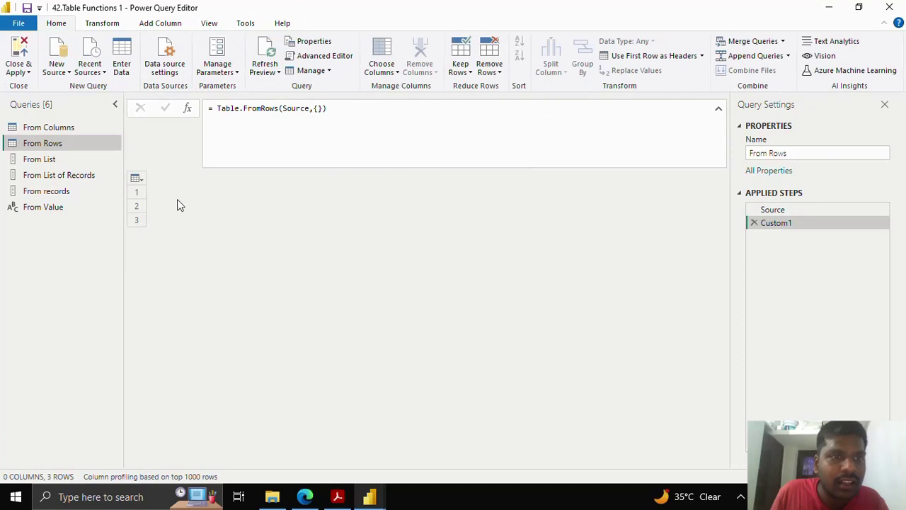
Name the columns in the From Rows query by changing its custom step formula to = Table.FromRows(Source,{"ID","Name","Gender"}).
left_click(772, 210)
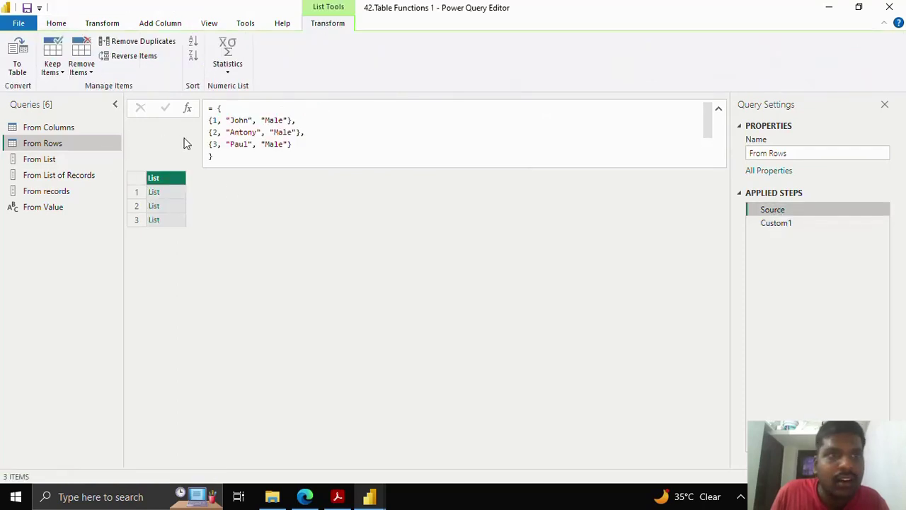
left_click(790, 221)
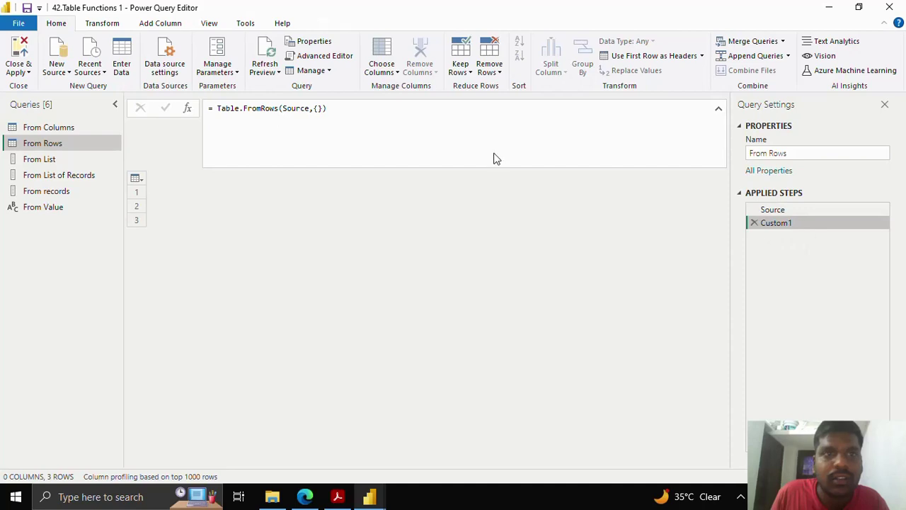
left_click(318, 108)
type("\"")
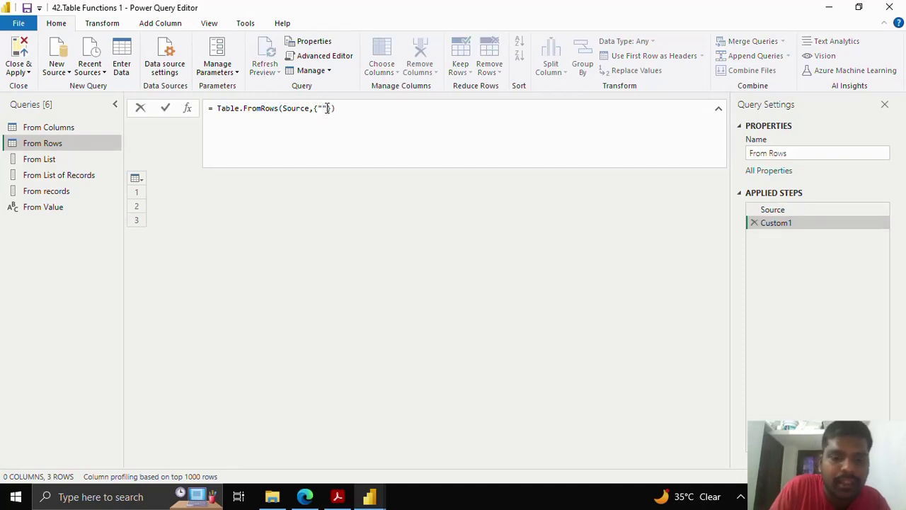
type("ID\",")
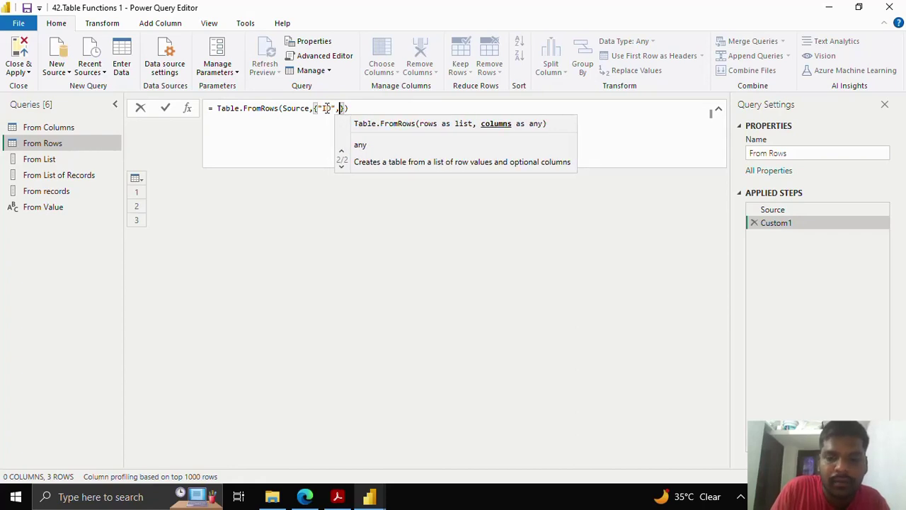
type("\"Name\"")
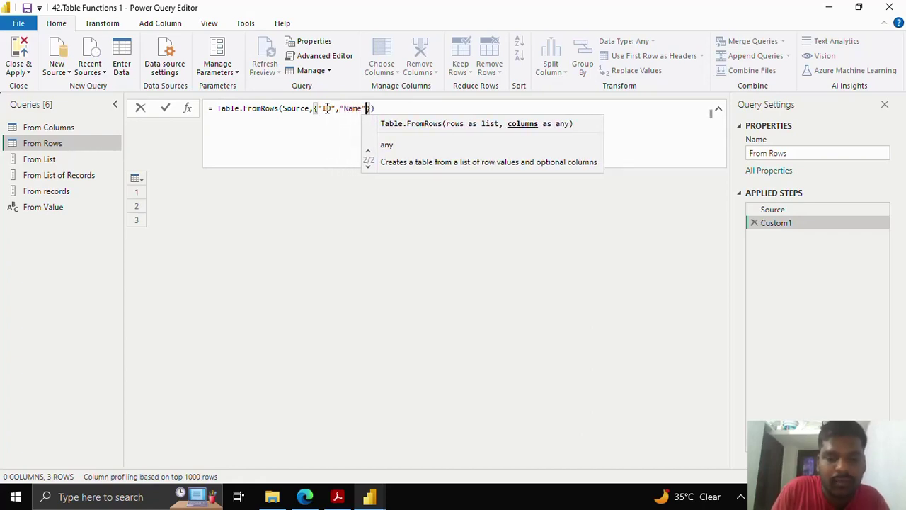
type(",\"")
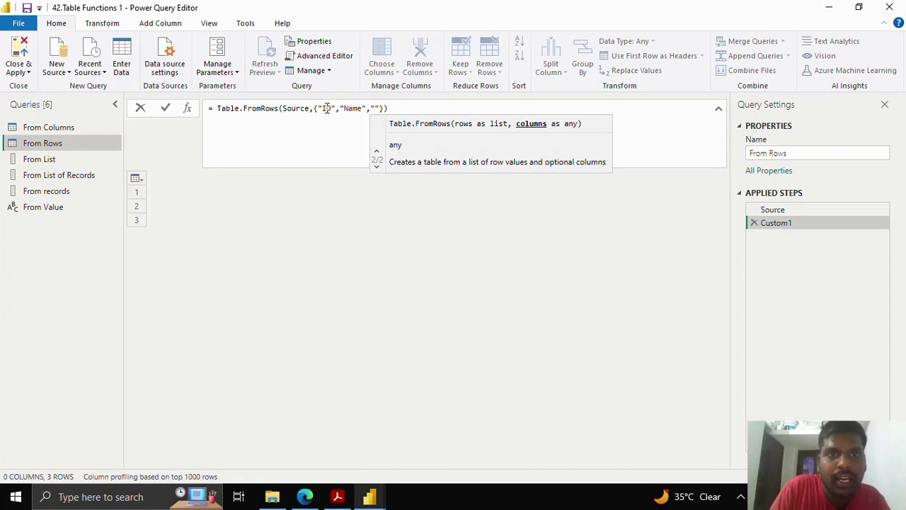
type("Gender")
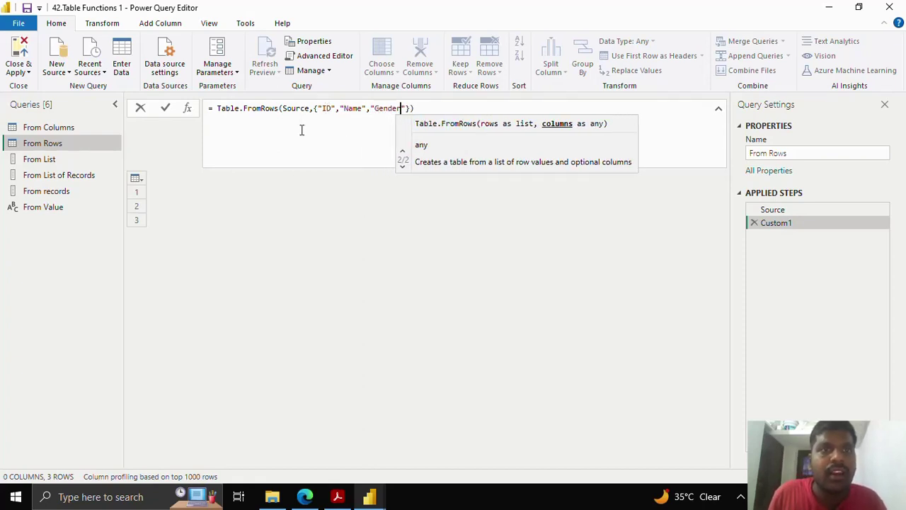
left_click_drag(314, 107, 409, 109)
left_click(165, 109)
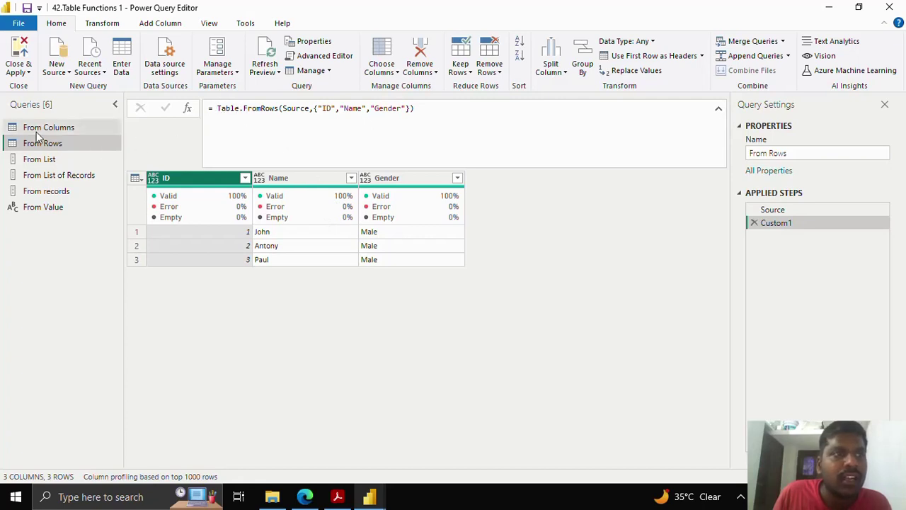
Delete the Transposed Table step from the From Columns query.
left_click(13, 131)
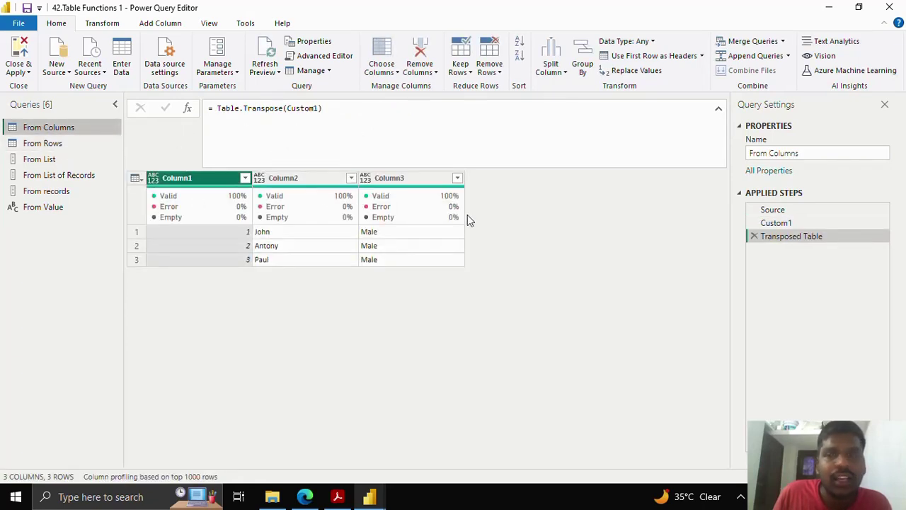
left_click(753, 237)
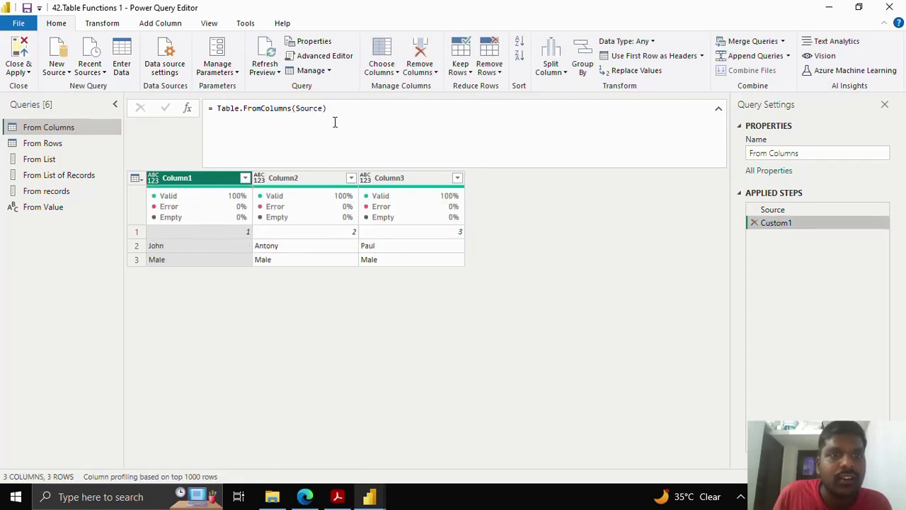
Examine the From List query's list of letters and the formula in its Source step.
left_click(97, 159)
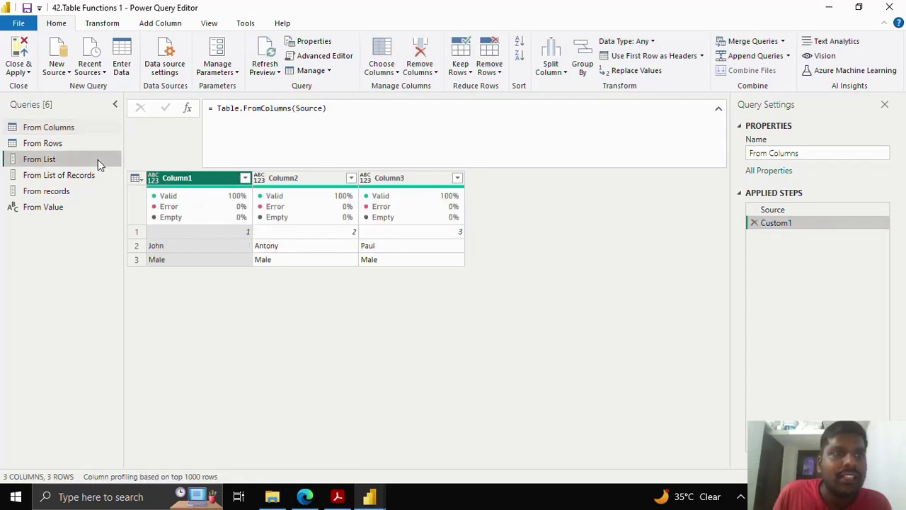
scroll(199, 266, "down", 2)
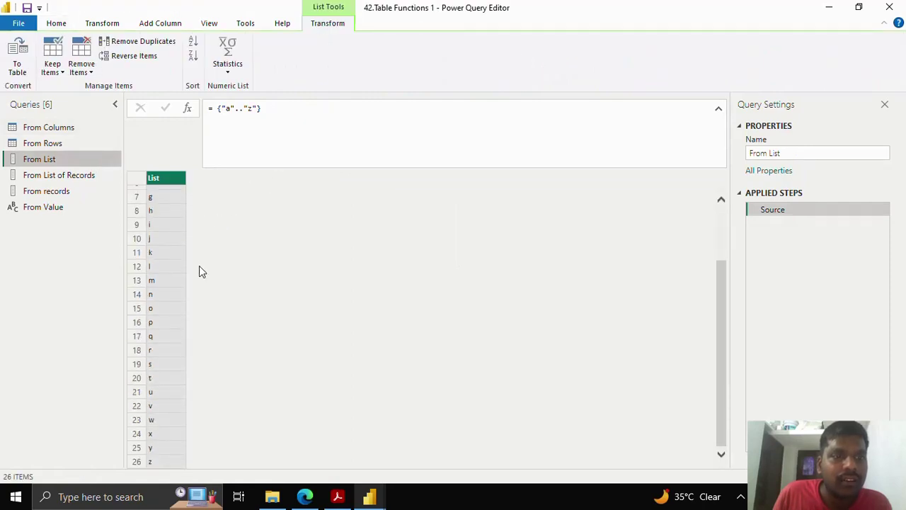
scroll(191, 258, "up", 2)
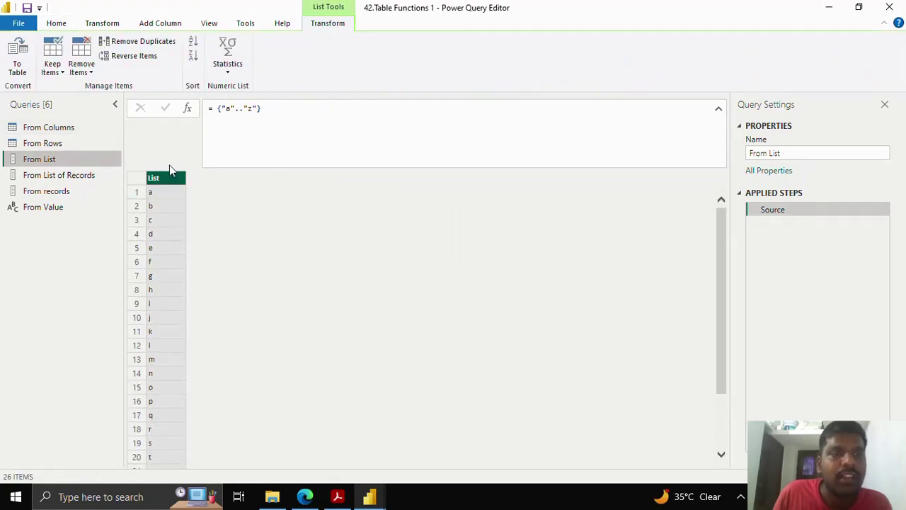
scroll(184, 255, "down", 2)
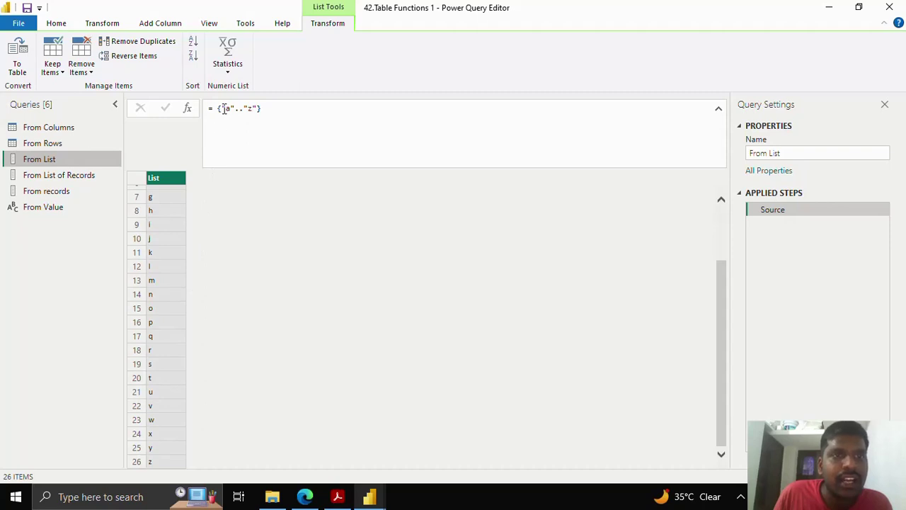
mouse_move(223, 109)
left_mouse_down()
mouse_move(258, 109)
mouse_move(217, 108)
left_mouse_up()
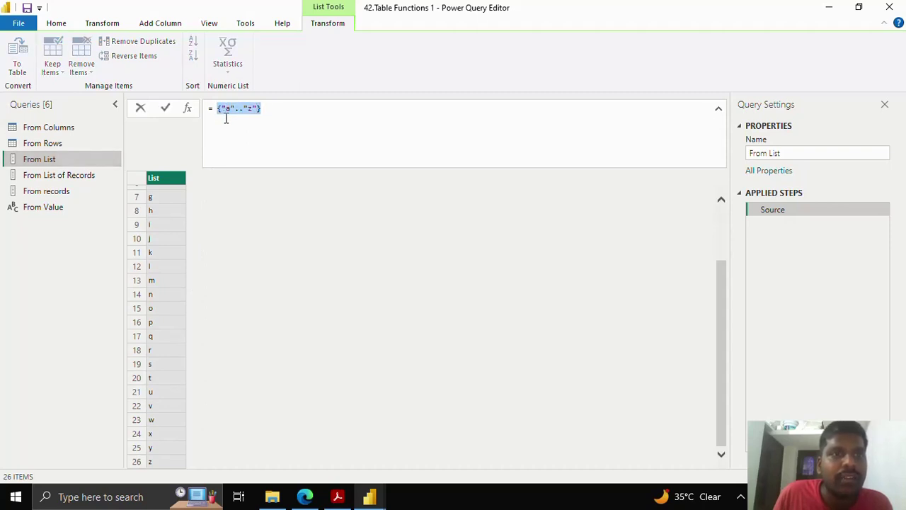
key("Escape")
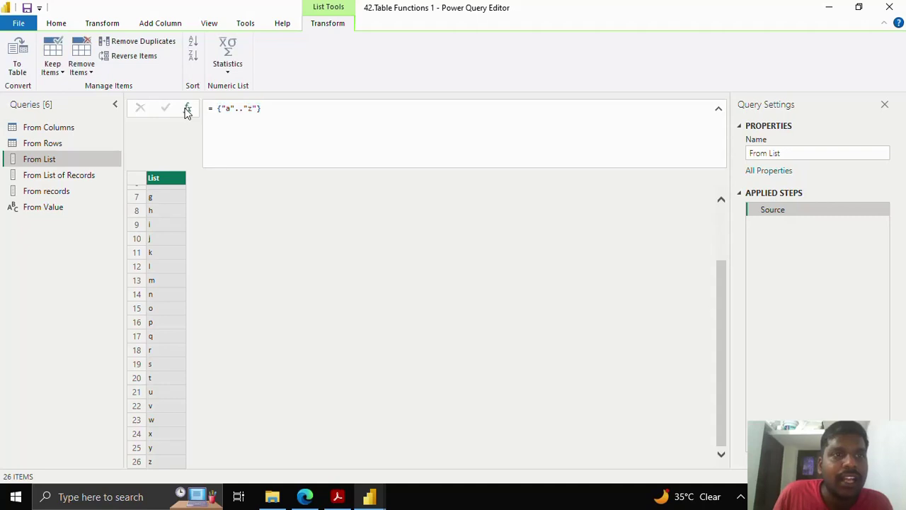
Add a custom step to the From List query with the formula = Table.FromList(Source,null,{"Alphabets"}).
left_click(188, 110)
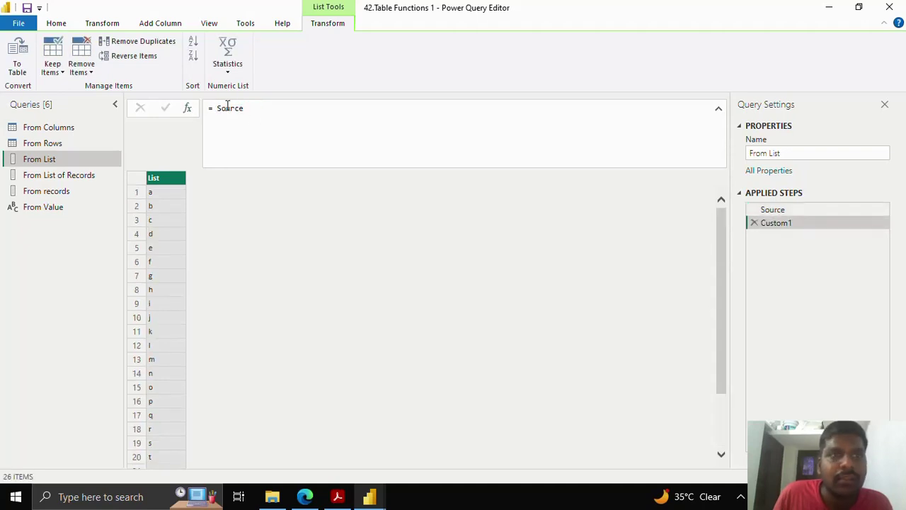
left_click_drag(219, 107, 255, 107)
key("BackSpace")
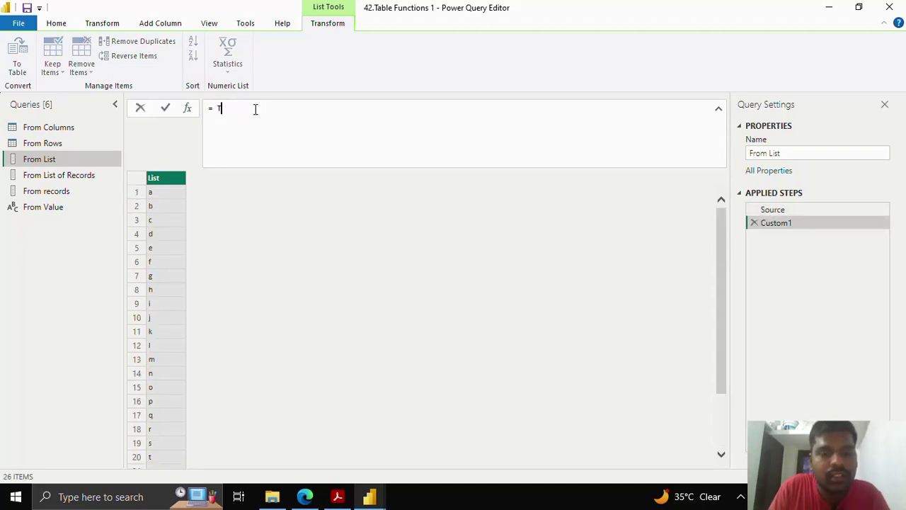
type("Table.")
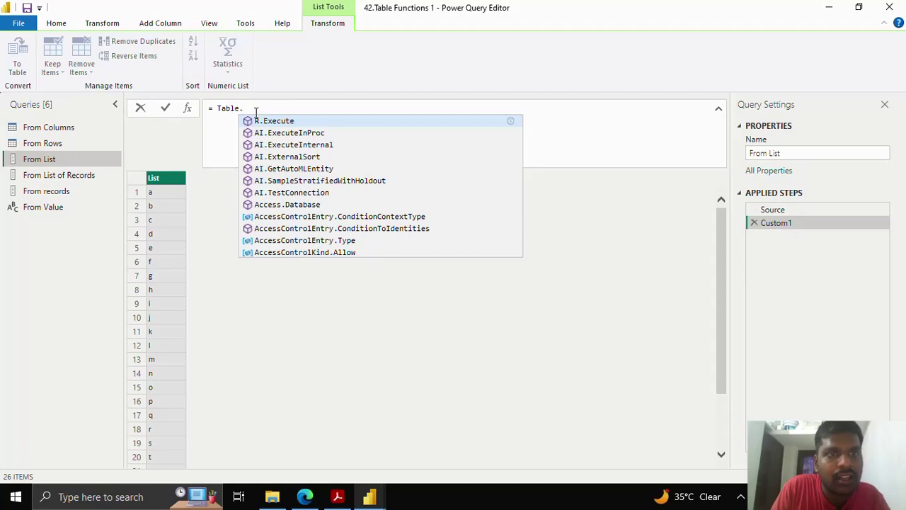
type("FromList")
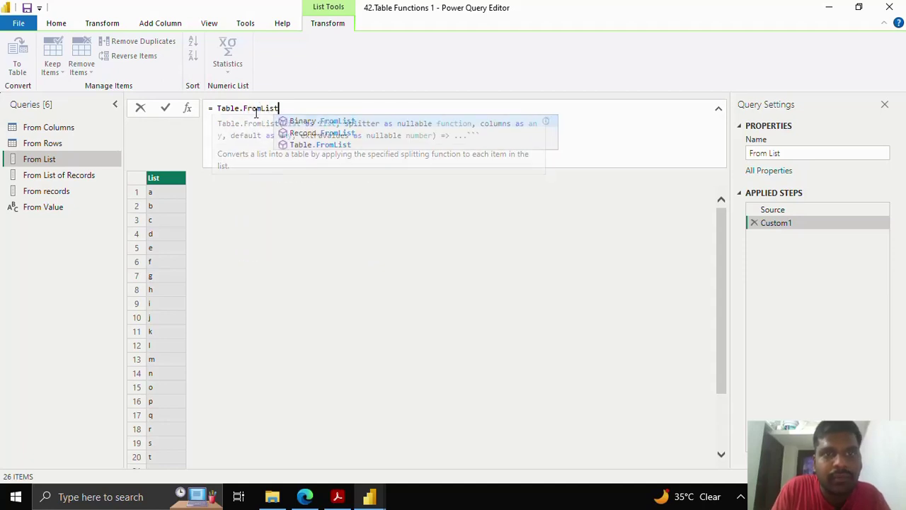
type("(")
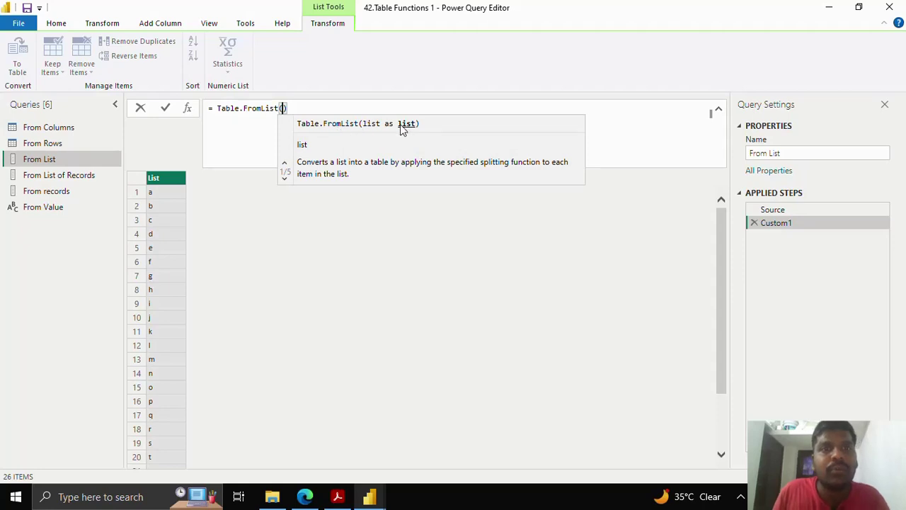
type("Source,")
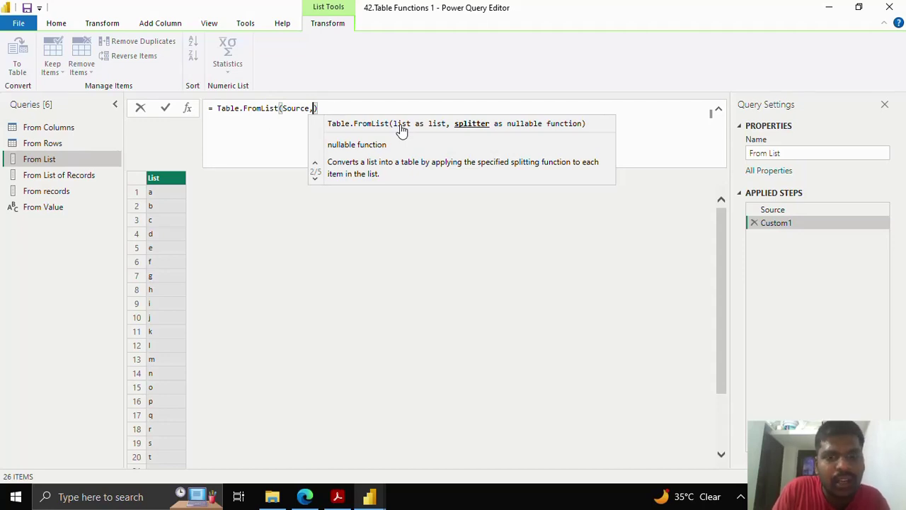
type("null,")
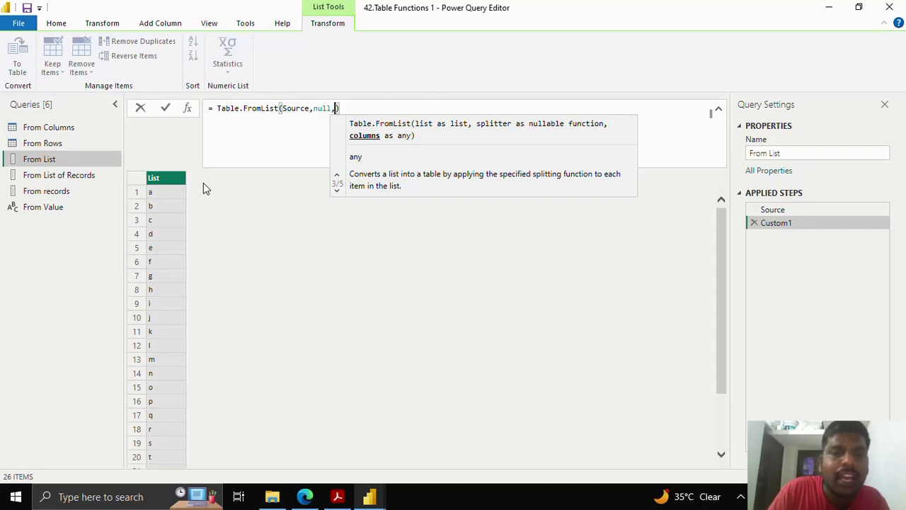
type("{")
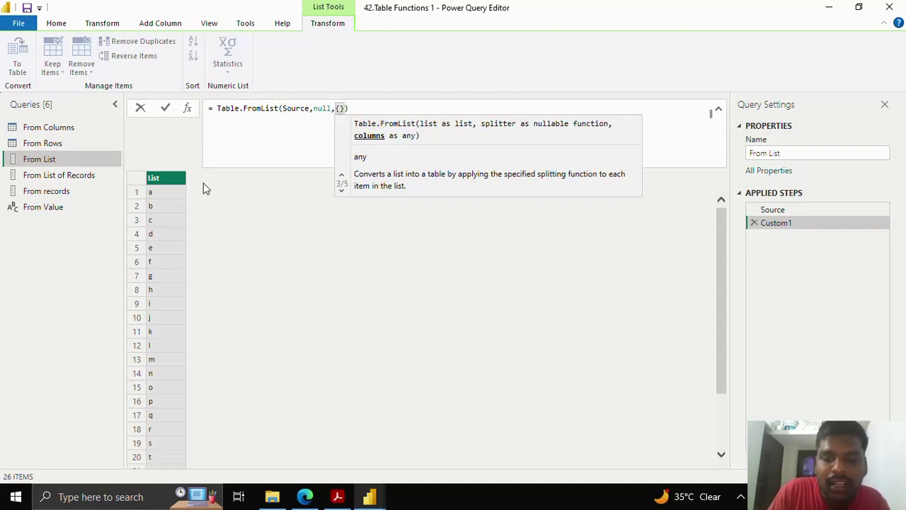
type("\"Apl")
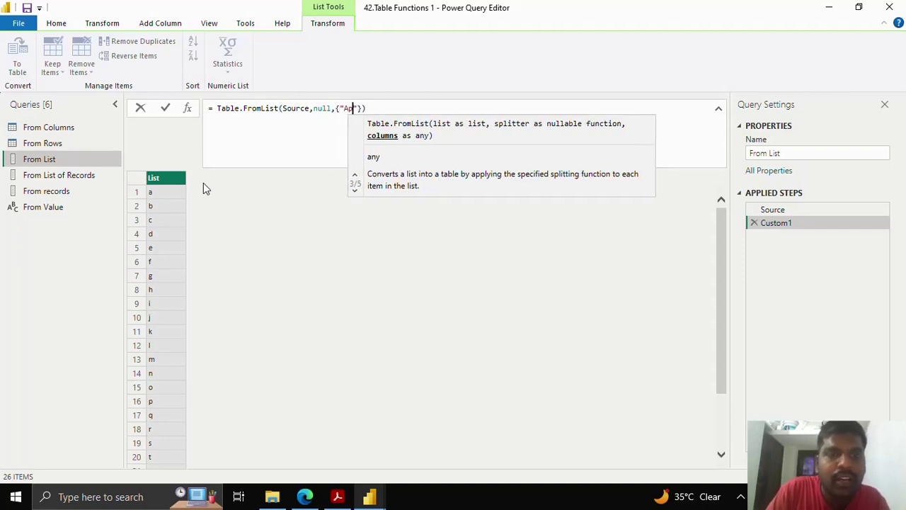
key("BackSpace")
key("BackSpace")
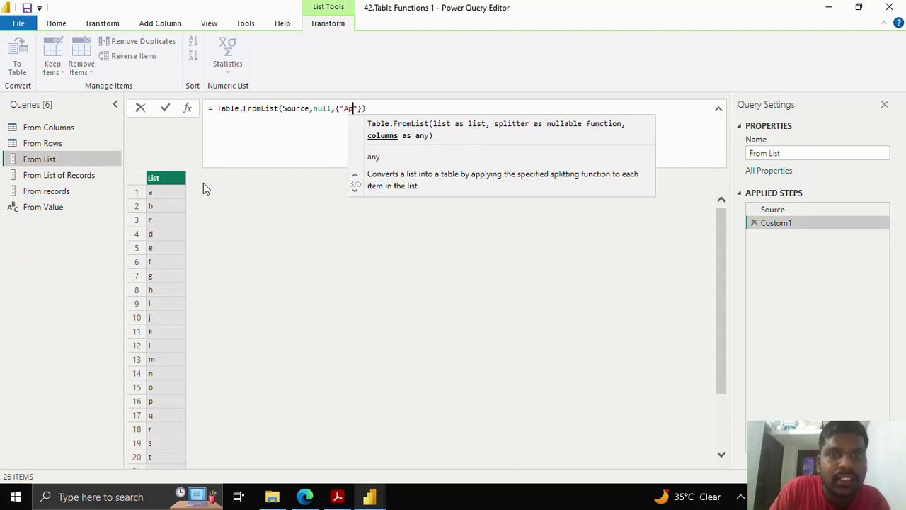
type("lphabets")
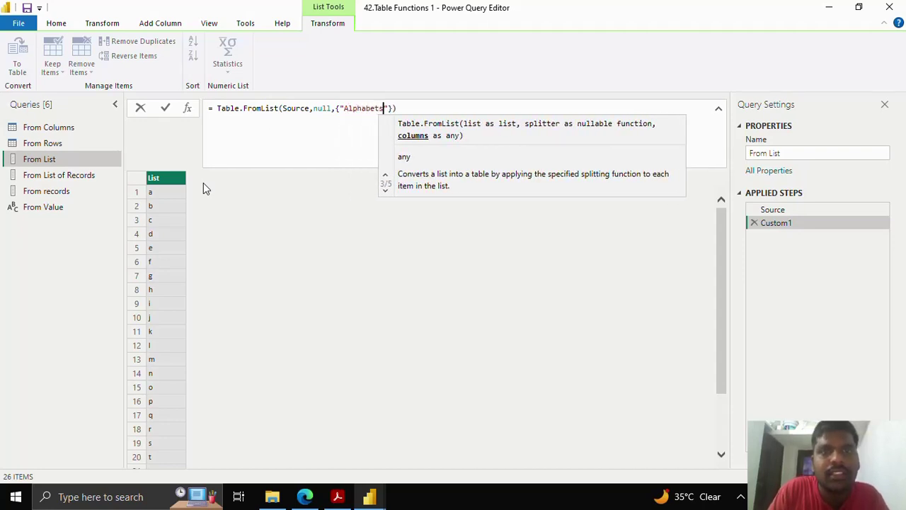
left_click(167, 108)
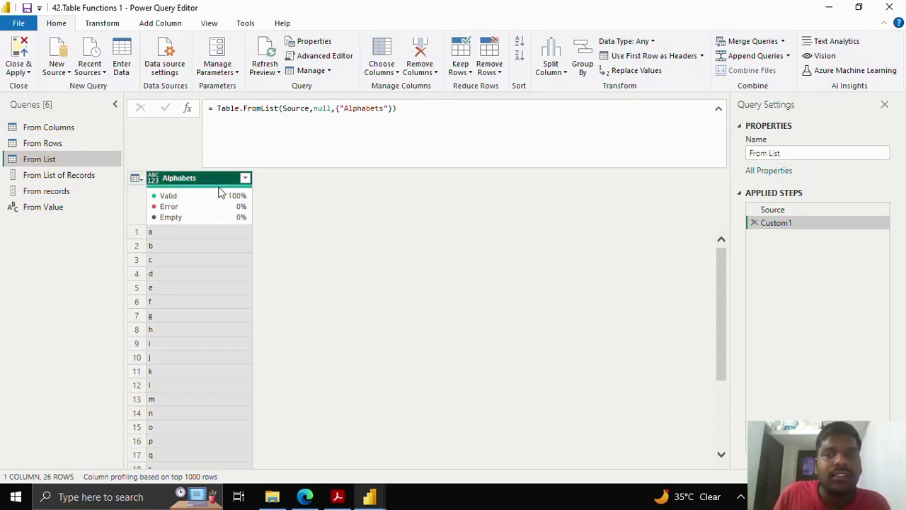
Replace the From List query's custom step with the built-in To Table conversion, accepting the default options.
left_click(753, 223)
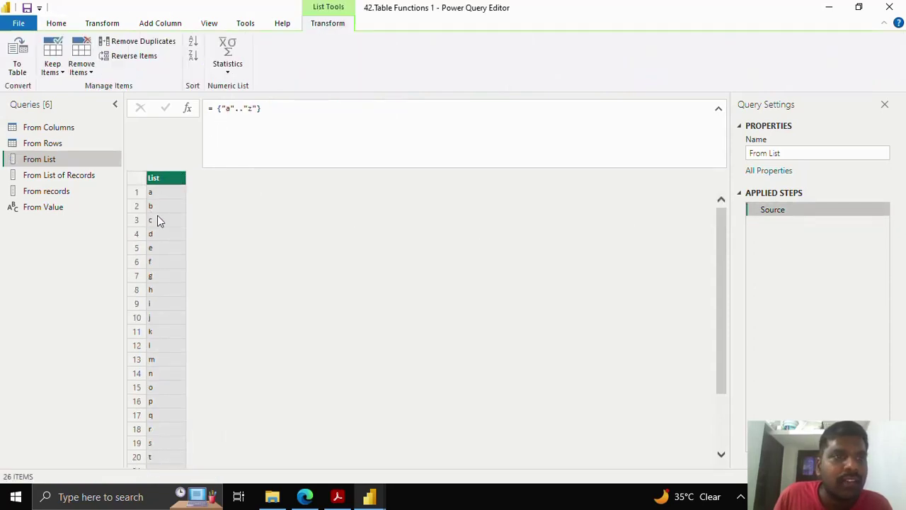
left_click(19, 63)
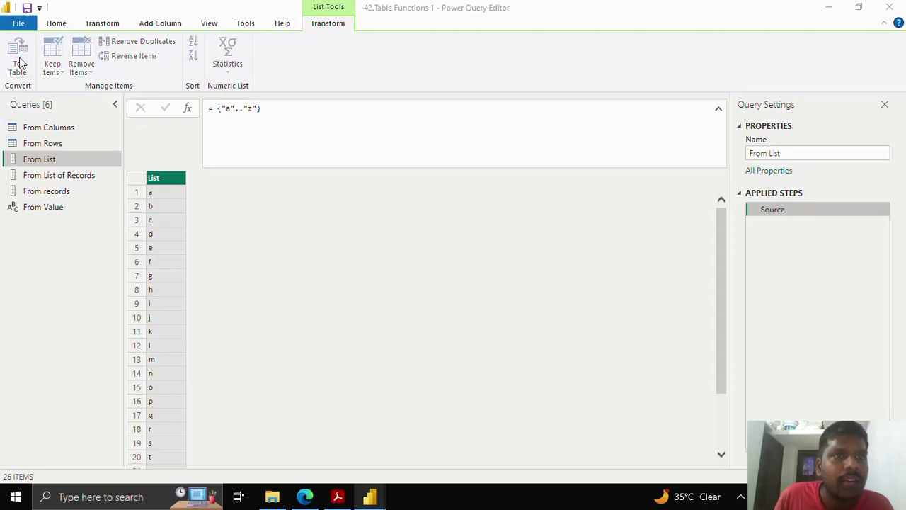
left_click(587, 303)
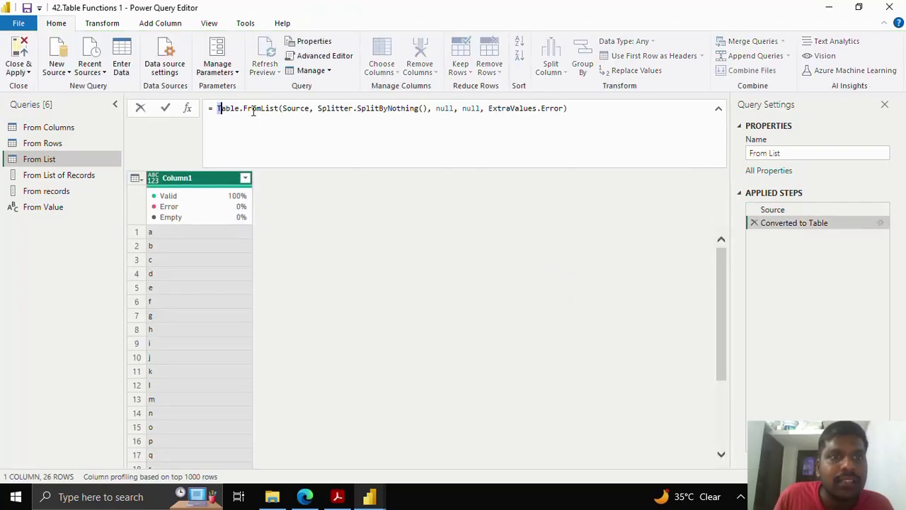
Examine the generated Table.FromList formula, including its Splitter.SplitByNothing(), null and ExtraValues.Error arguments.
left_click_drag(219, 109, 285, 110)
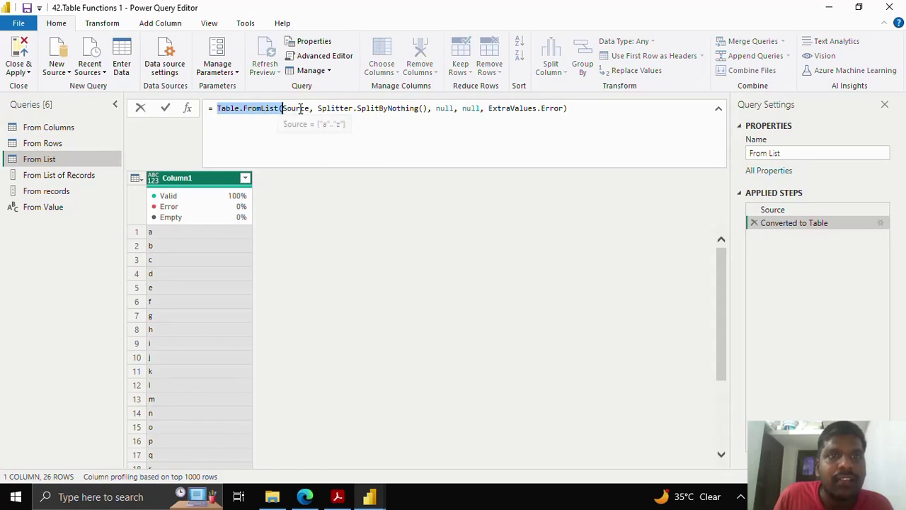
left_click(337, 109)
left_click_drag(318, 108, 425, 110)
mouse_move(380, 110)
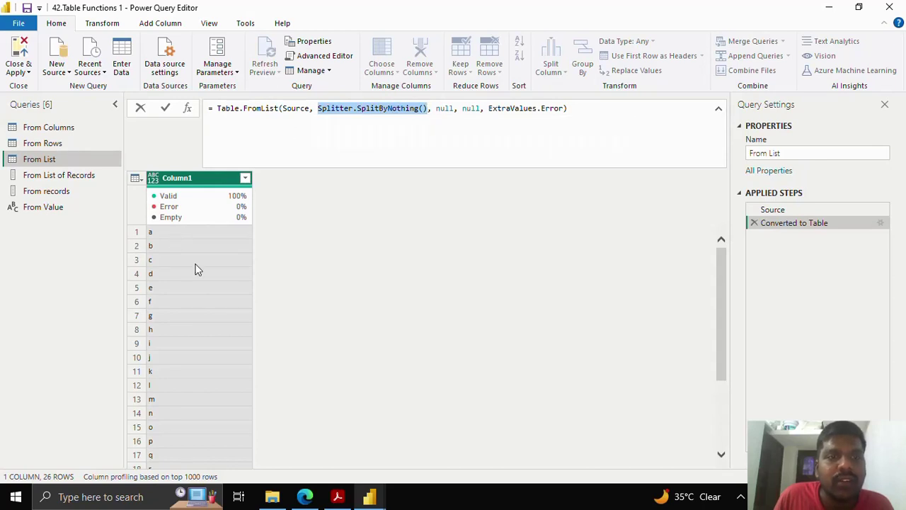
left_click_drag(436, 108, 480, 108)
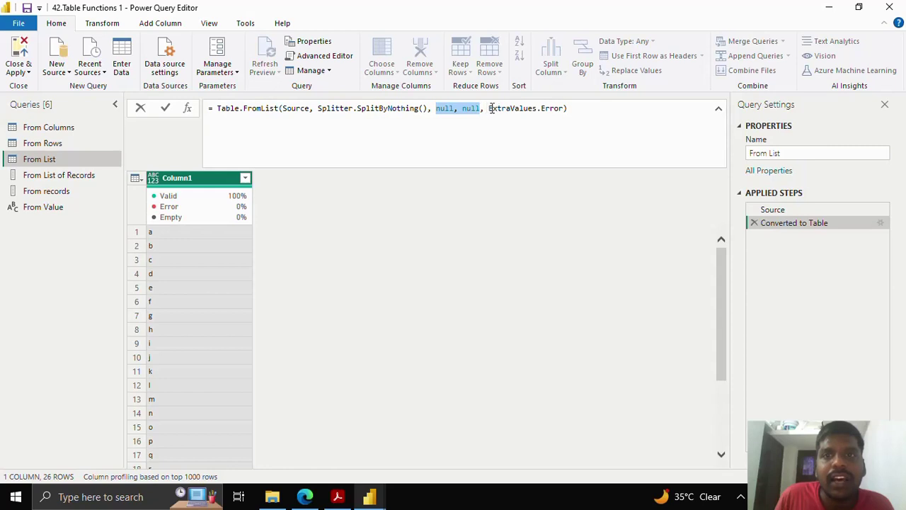
mouse_move(490, 108)
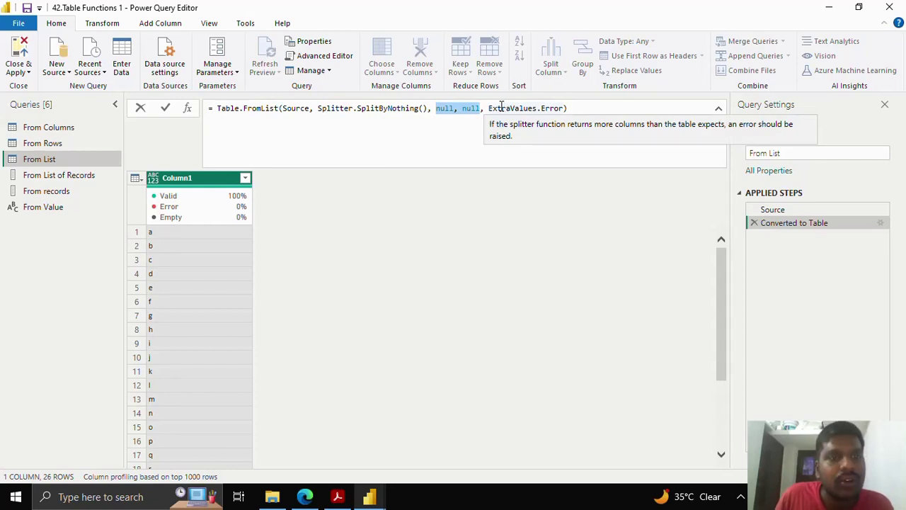
Examine the ExtraValues.Error argument that ends the From List query's Table.FromList formula.
left_click_drag(489, 106, 561, 109)
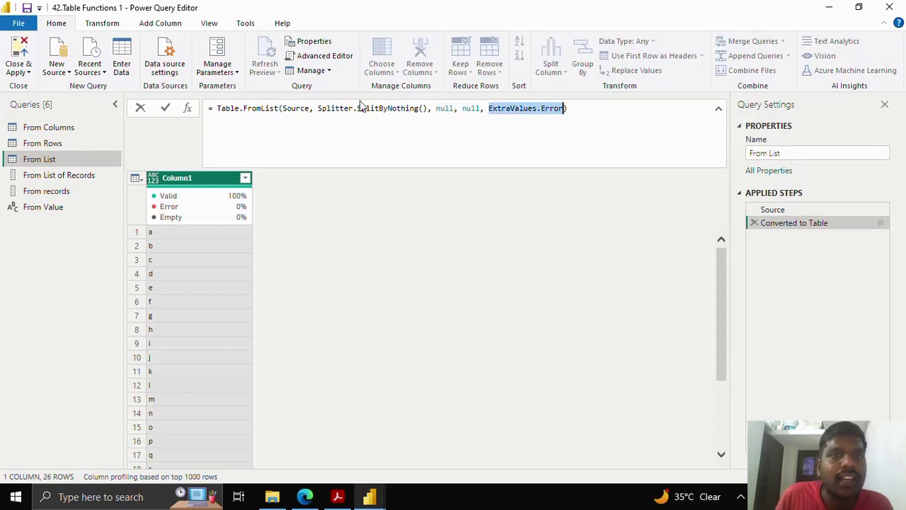
mouse_move(373, 108)
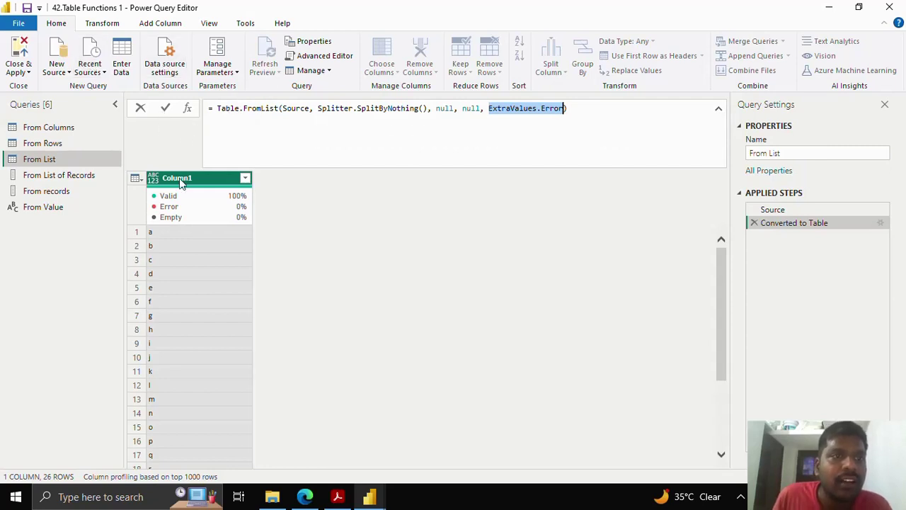
Examine the From List of Records query's source formula and preview the first record in its list.
left_click(95, 175)
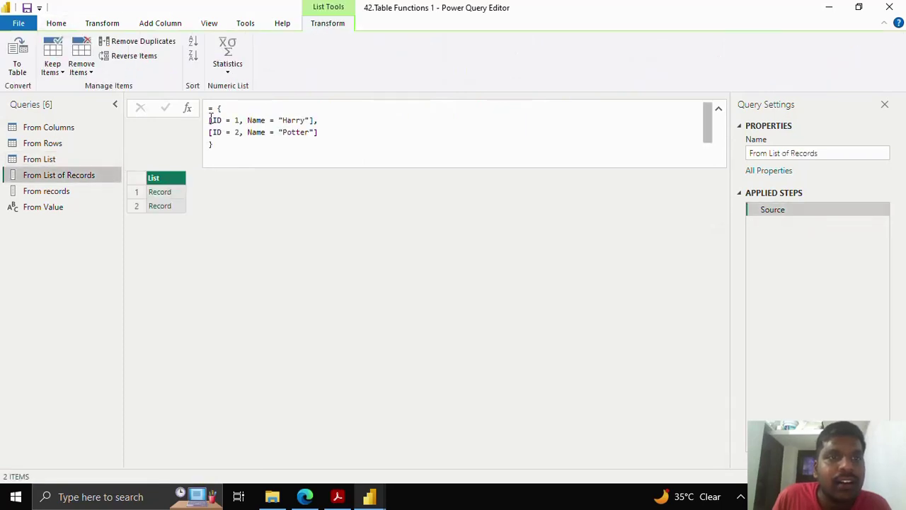
left_click_drag(210, 119, 329, 120)
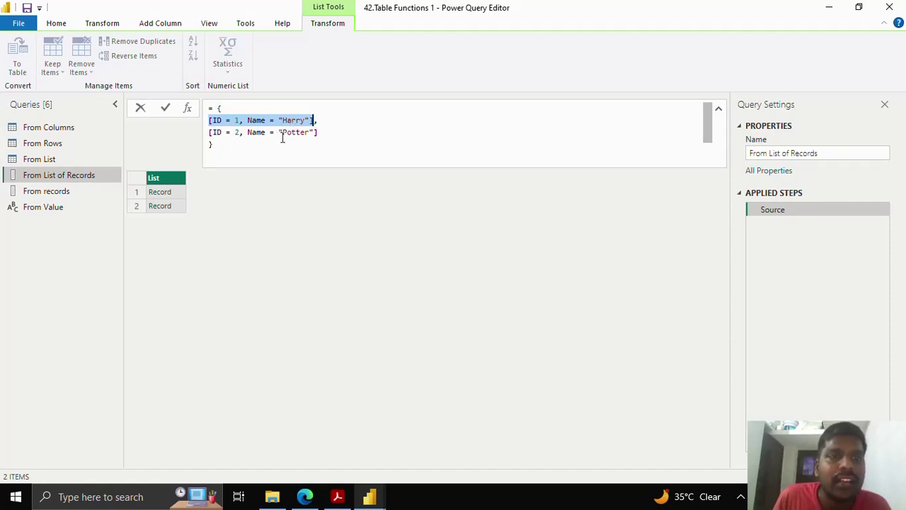
left_click(228, 109)
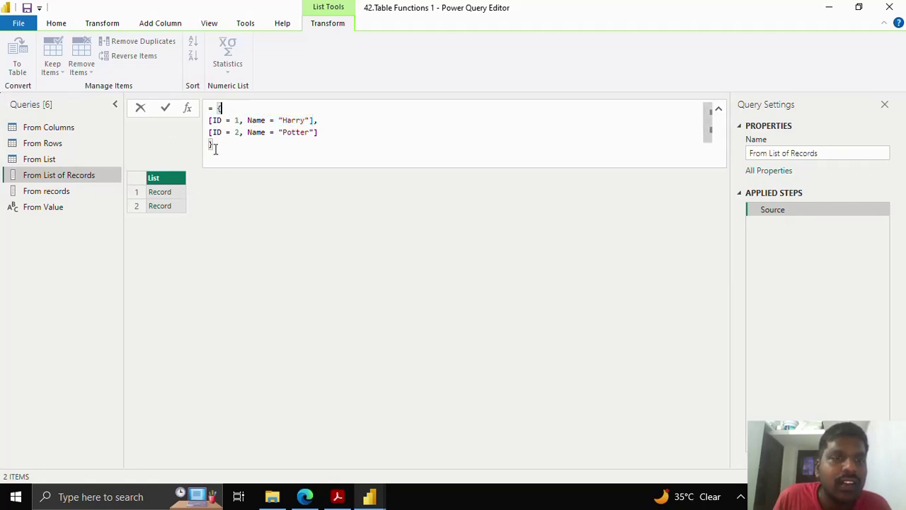
left_click(181, 196)
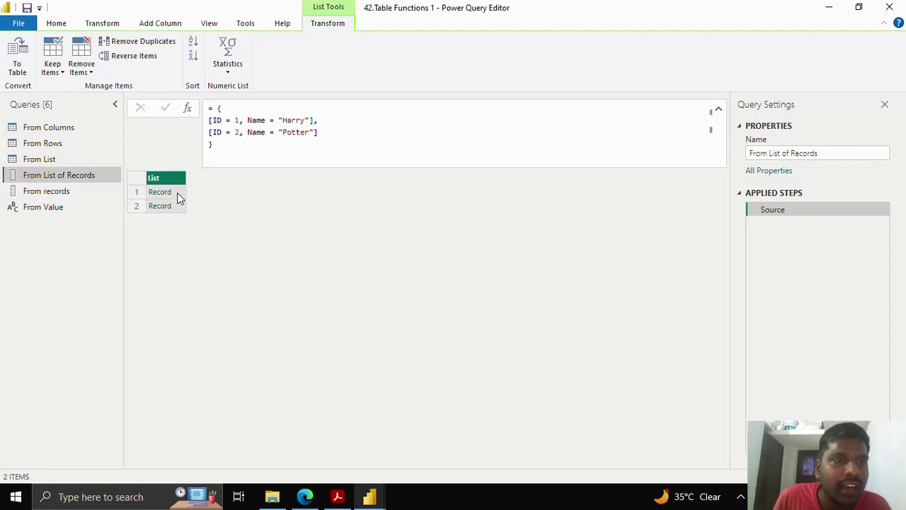
left_click(177, 192)
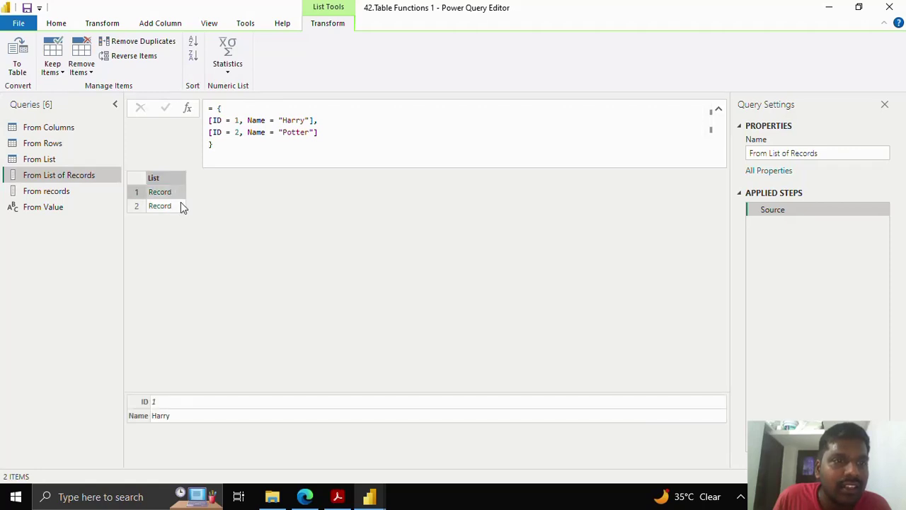
Add a custom step to the From List of Records query with the formula = Table.FromList(Source,Record.FieldValues,{"ID","Name"}).
left_click(188, 107)
left_click_drag(217, 107, 265, 113)
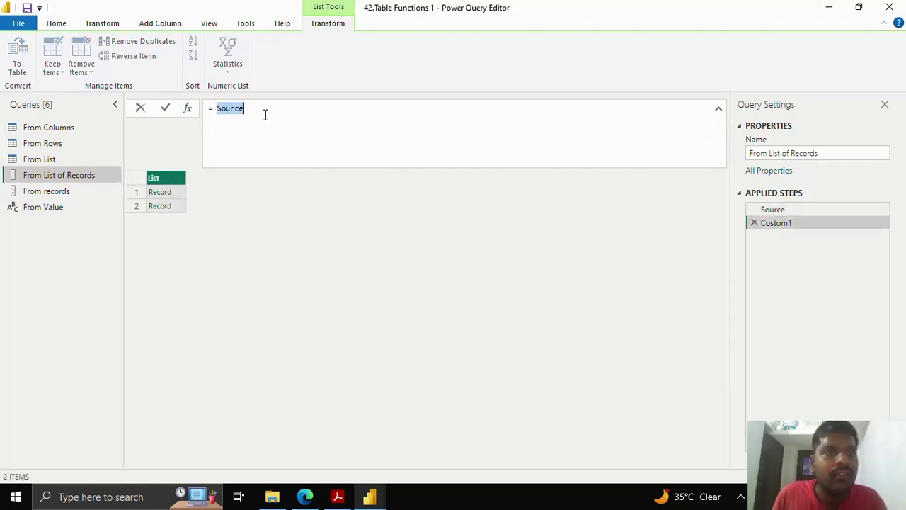
type("Table.")
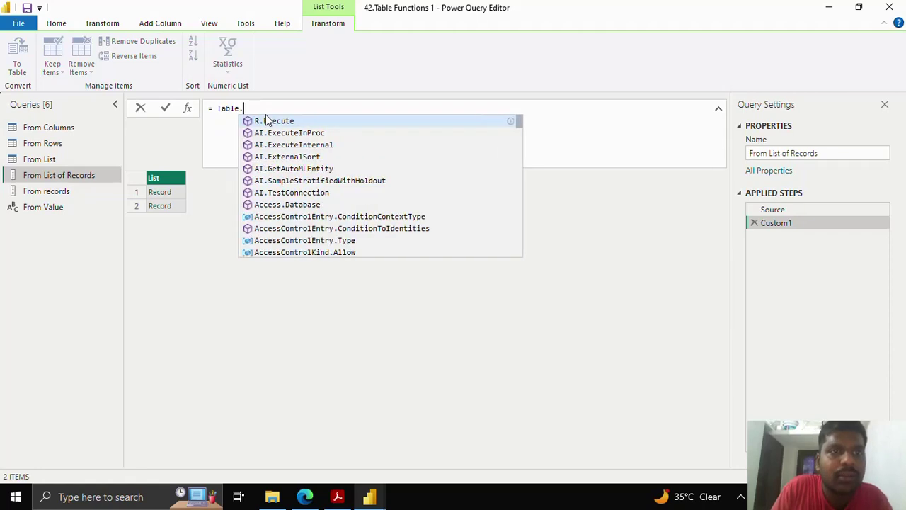
type("FromList")
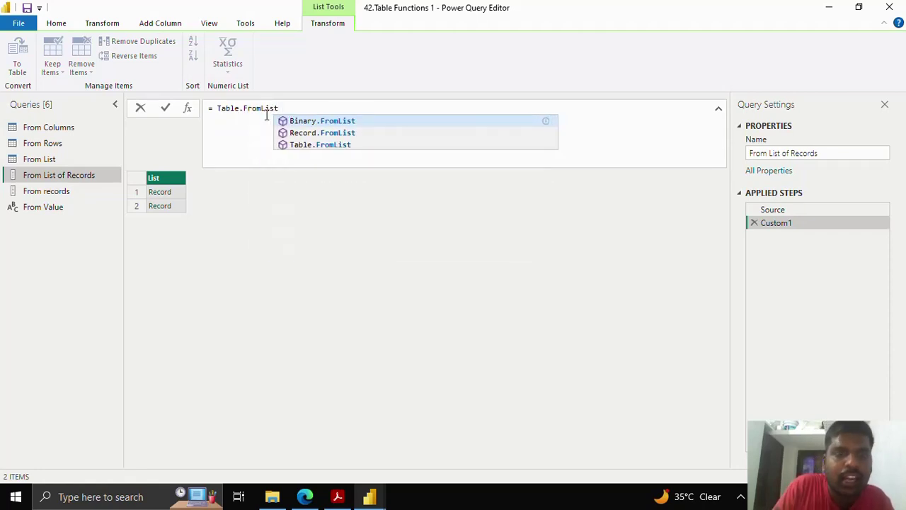
type("(")
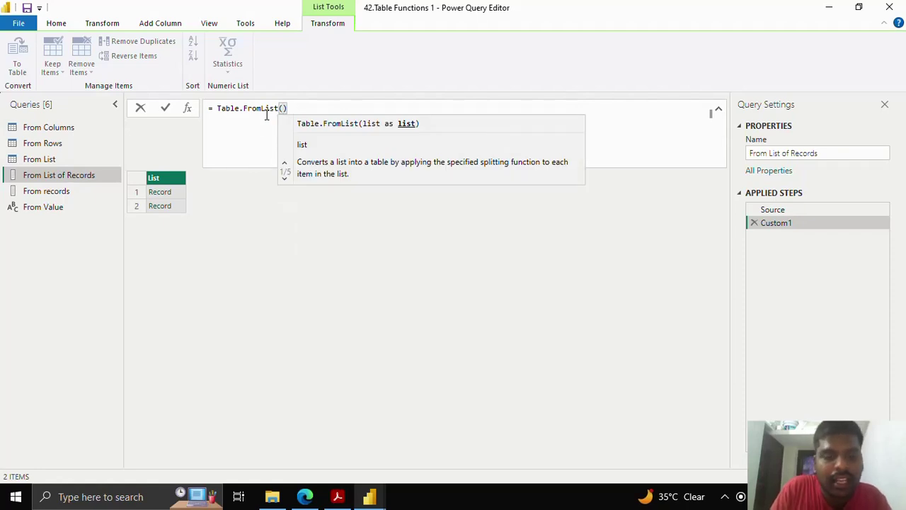
type("Source,")
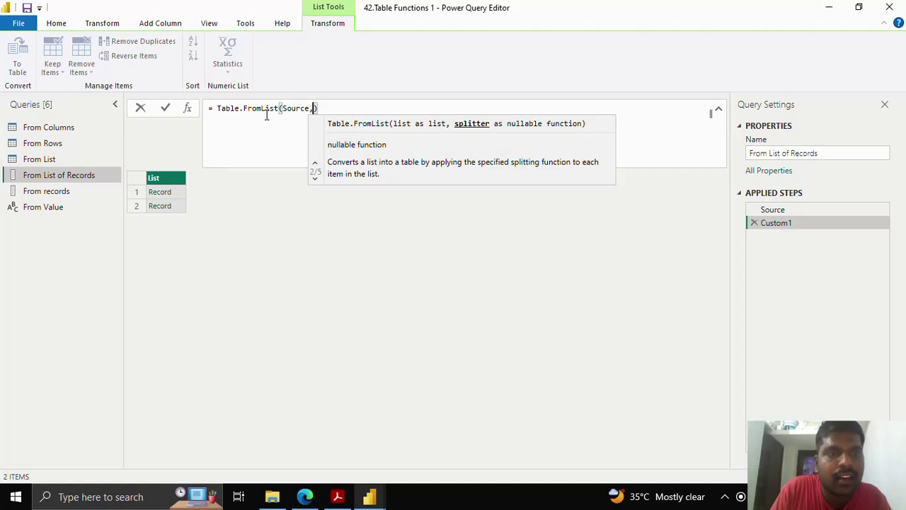
type("Record.")
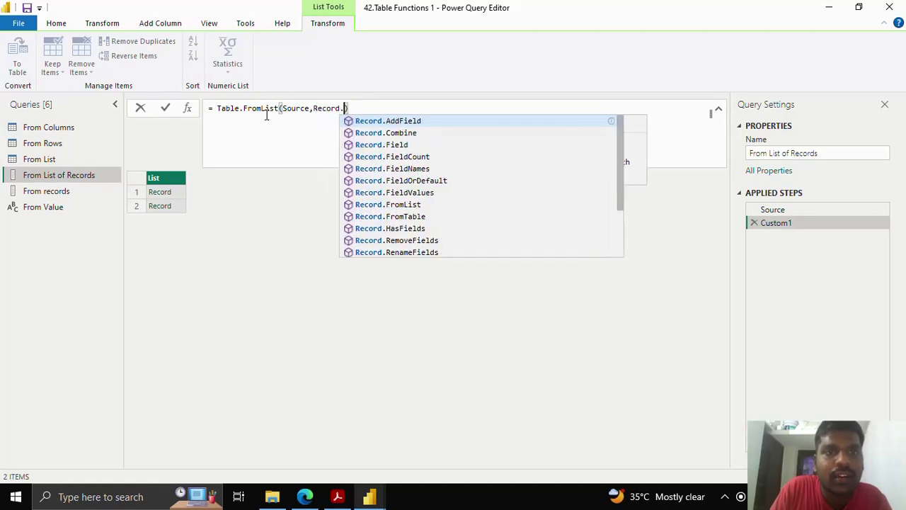
type("Fiel")
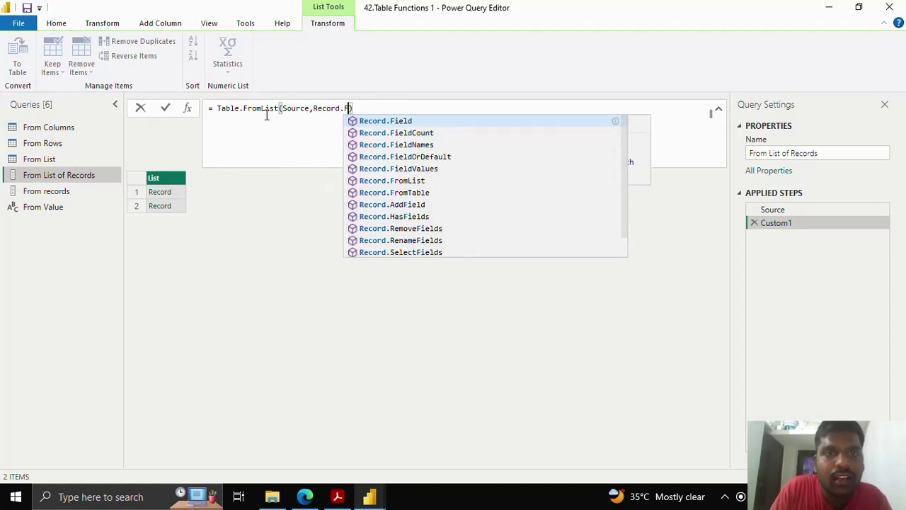
type("dValues,")
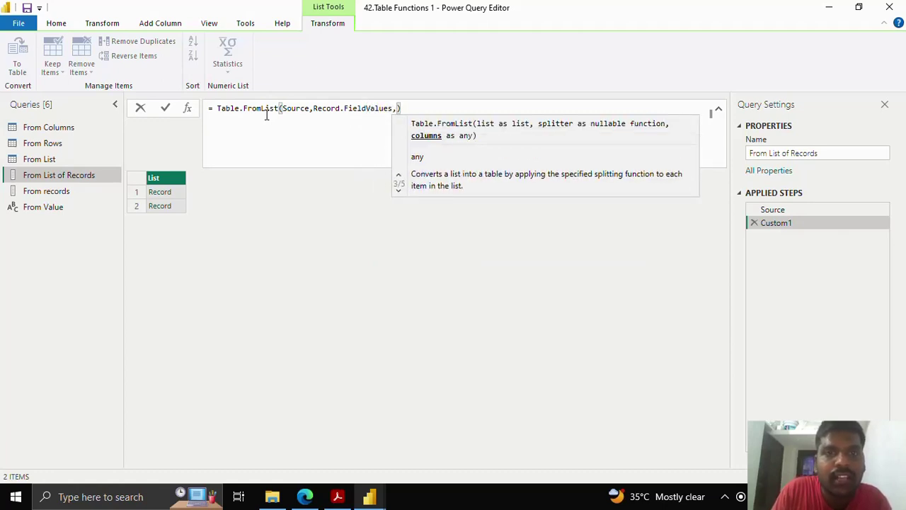
type("{")
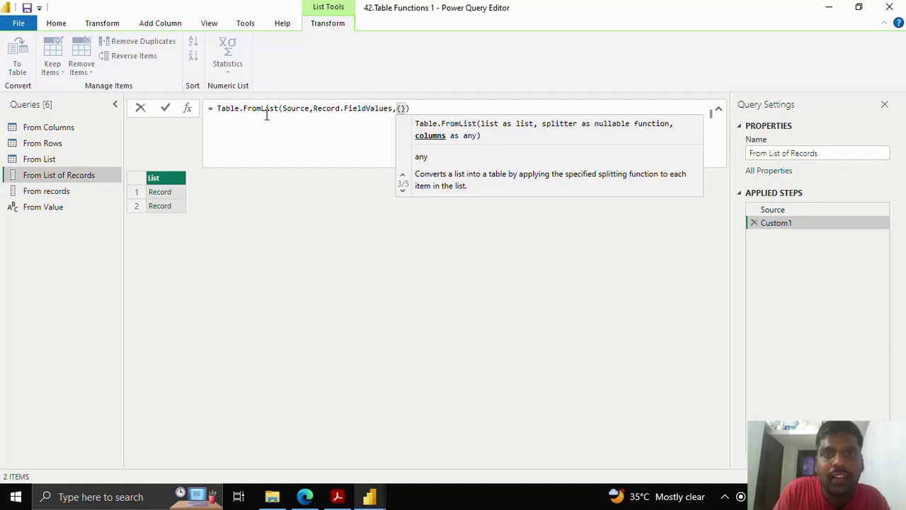
type("\"")
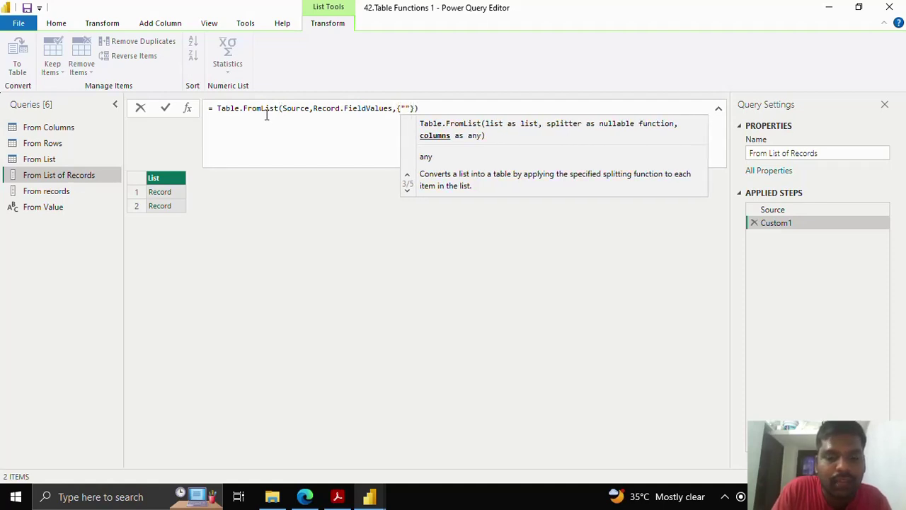
type("Id")
key("BackSpace")
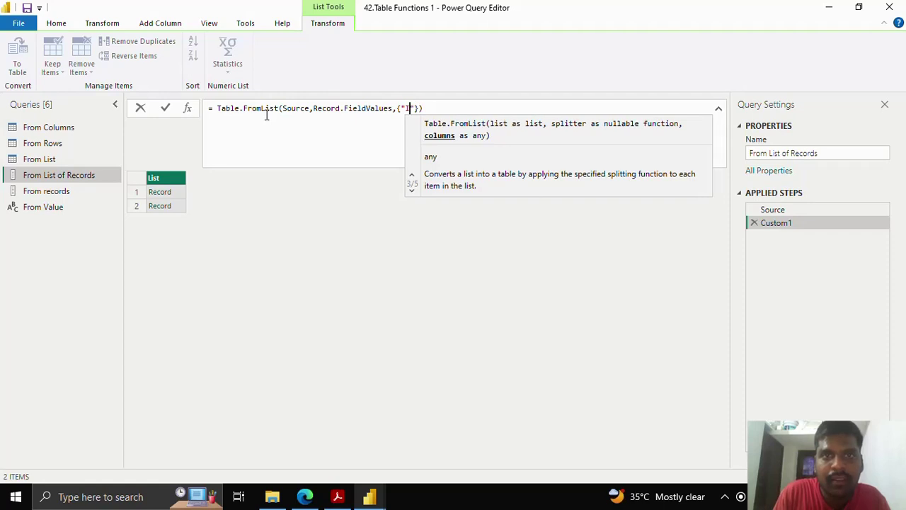
type("D")
key("Right")
type(", \"")
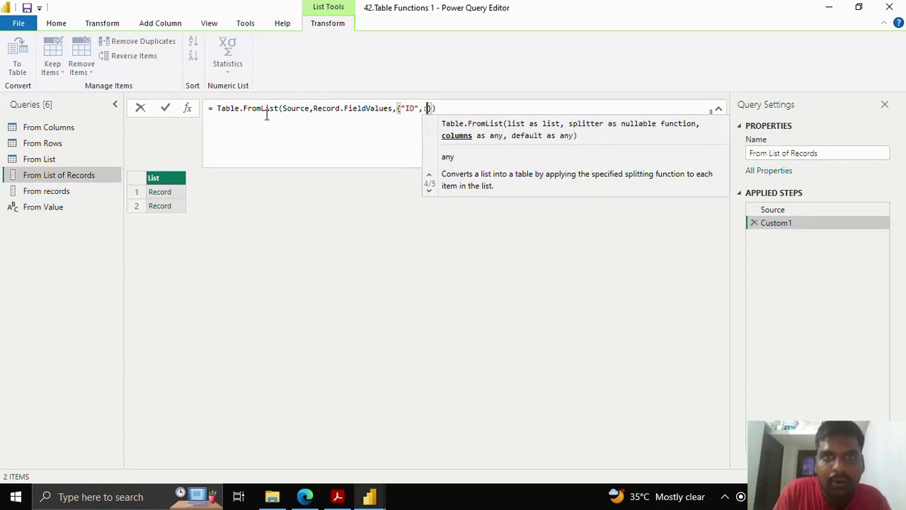
type("Name")
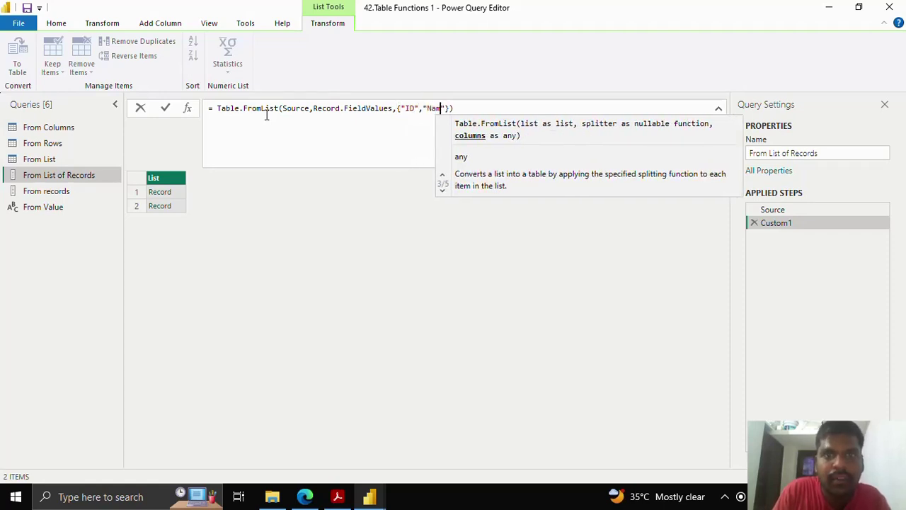
left_click(165, 110)
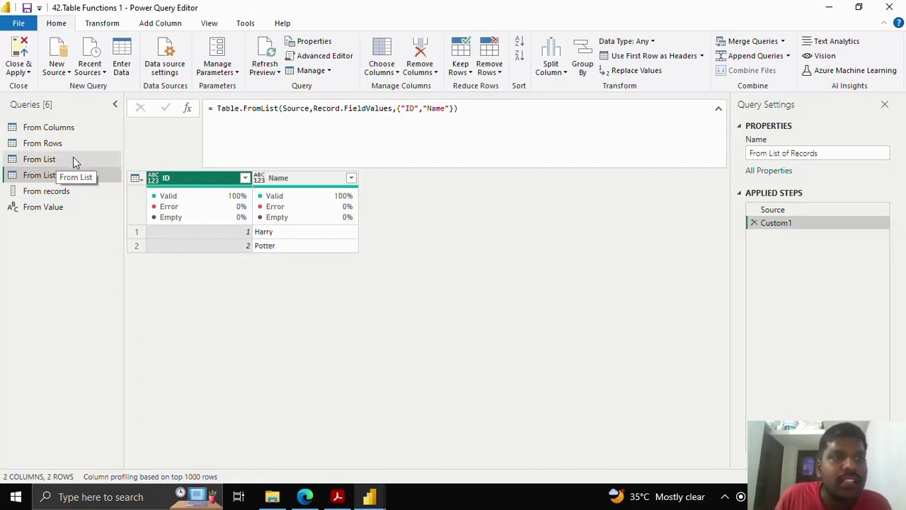
Examine the From records query's source formula with its CustomerID, Name and Phone fields, and preview the third record.
left_click(96, 190)
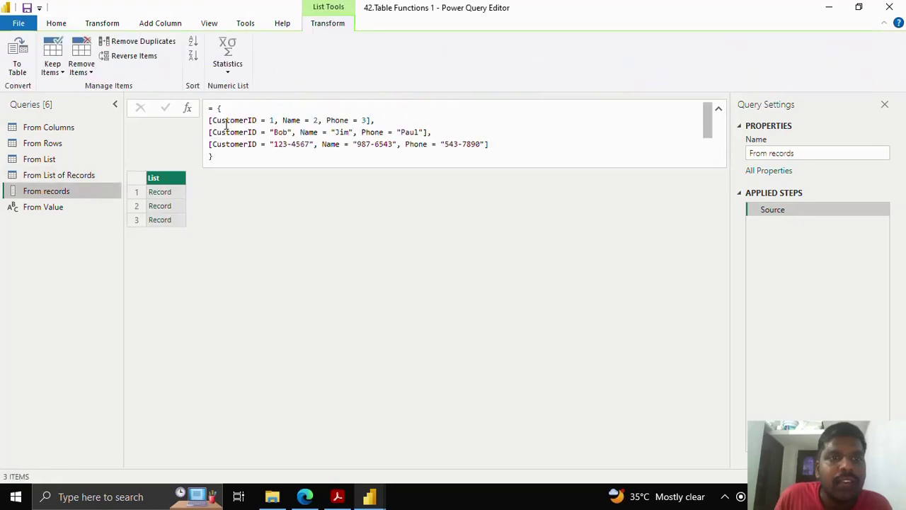
left_click_drag(208, 120, 379, 119)
left_click(265, 120)
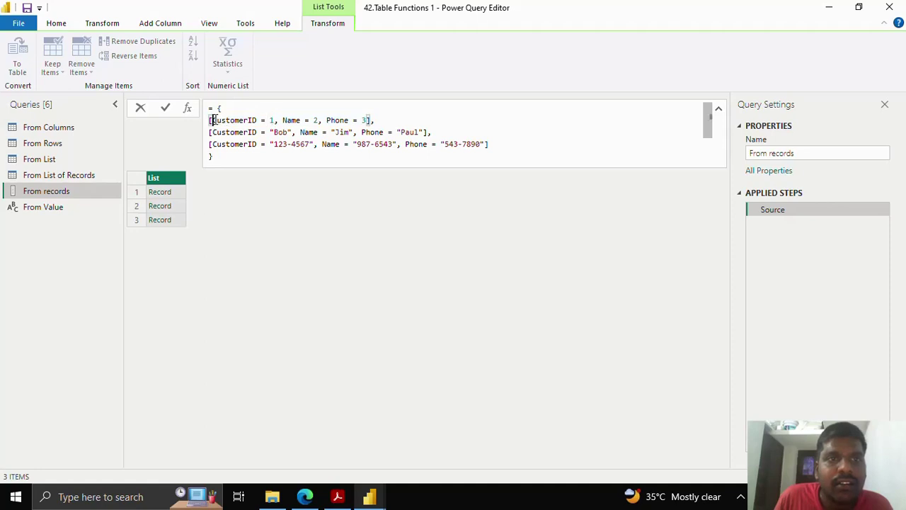
left_click_drag(210, 120, 361, 116)
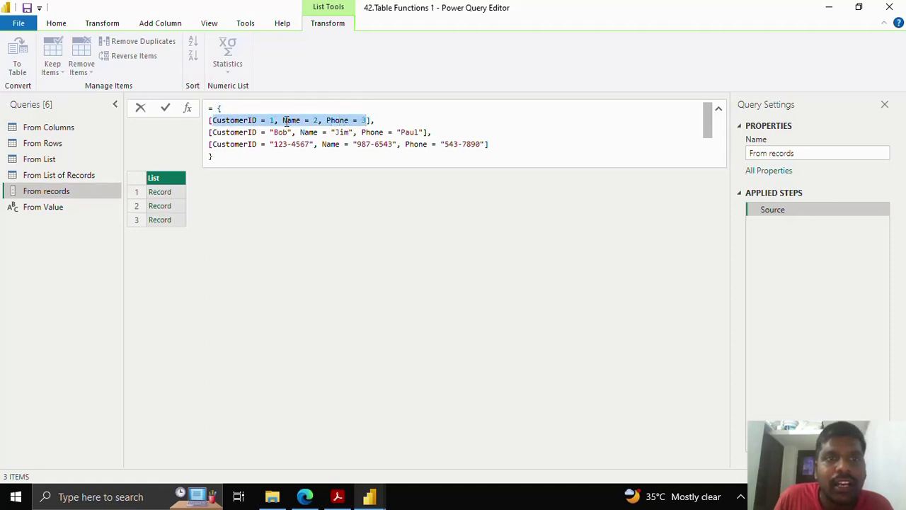
left_click_drag(365, 121, 373, 117)
left_click(371, 119)
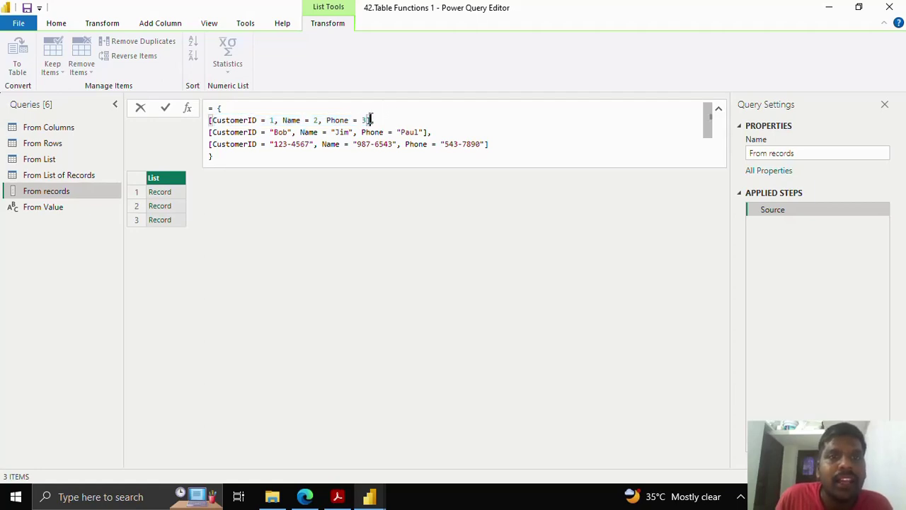
left_click_drag(210, 132, 478, 140)
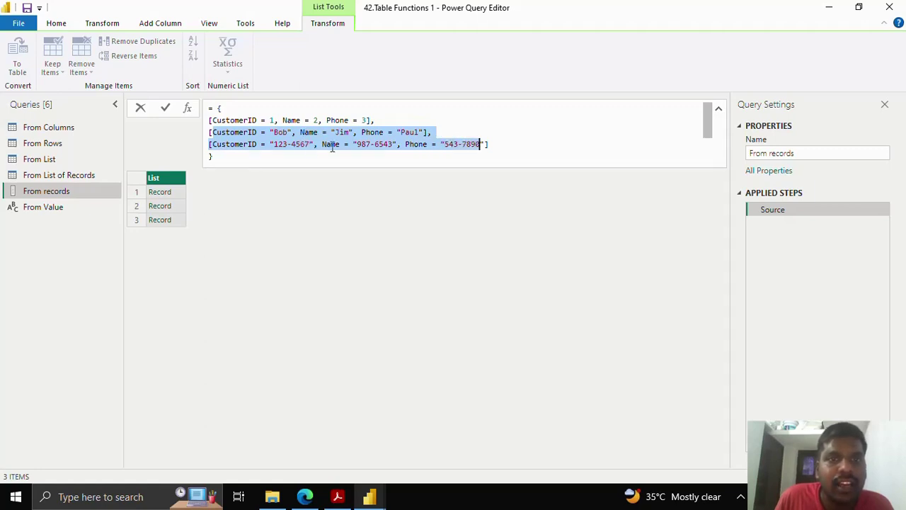
left_click(399, 130)
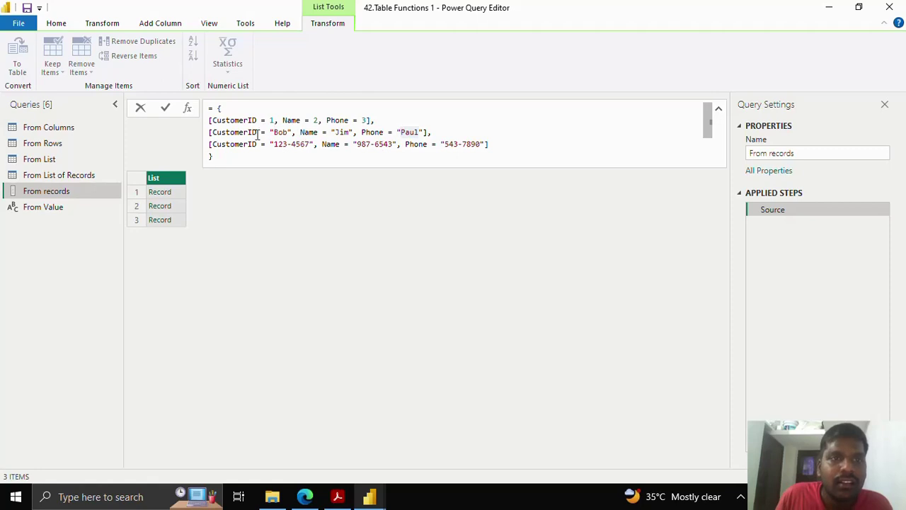
left_click(221, 107)
left_click(181, 195)
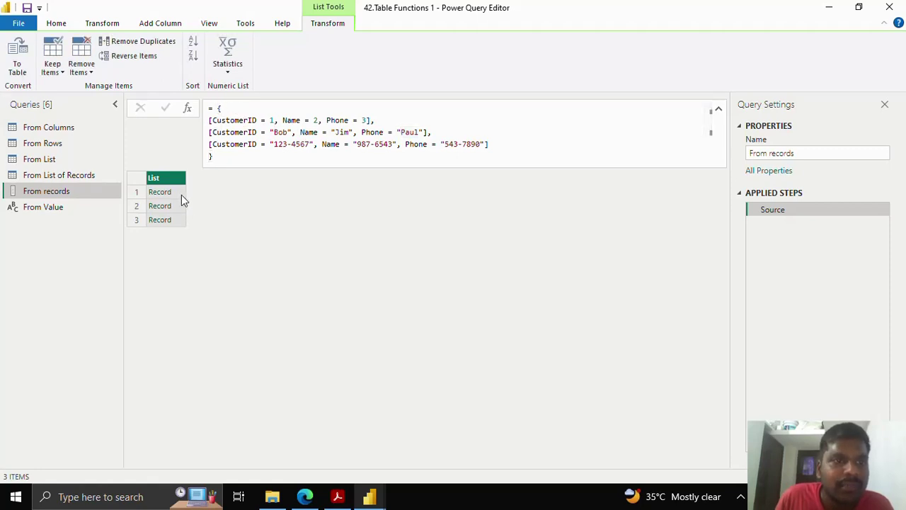
left_click(179, 221)
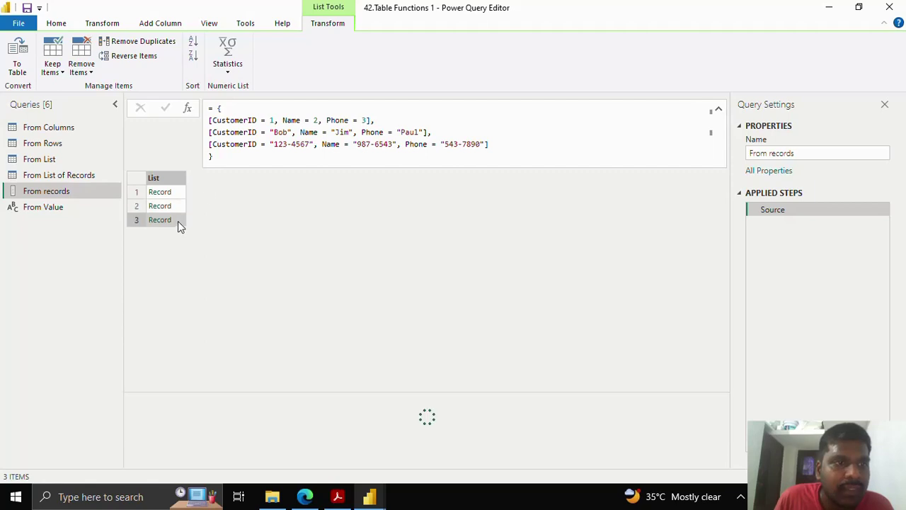
Add a custom step to the From records query with the formula = Table.FromRecords(Source).
left_click(188, 108)
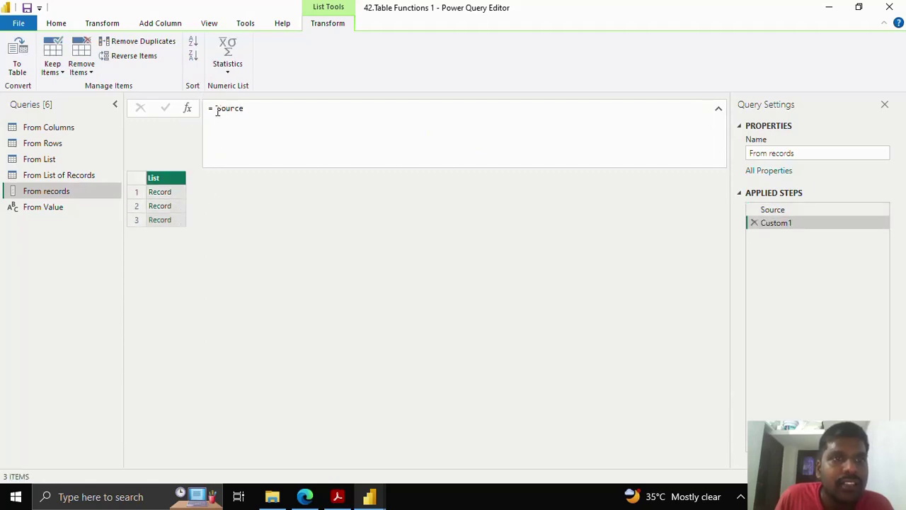
left_click_drag(217, 112, 245, 109)
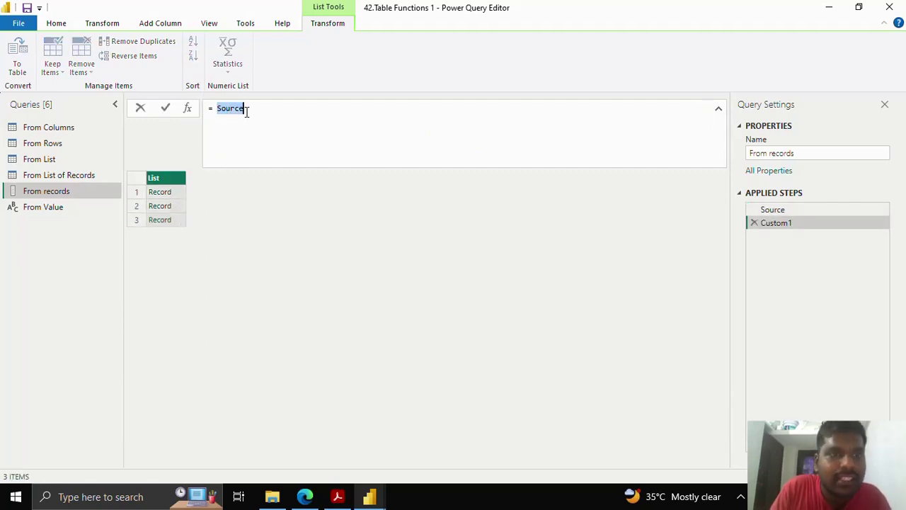
key("BackSpace")
type("Table.")
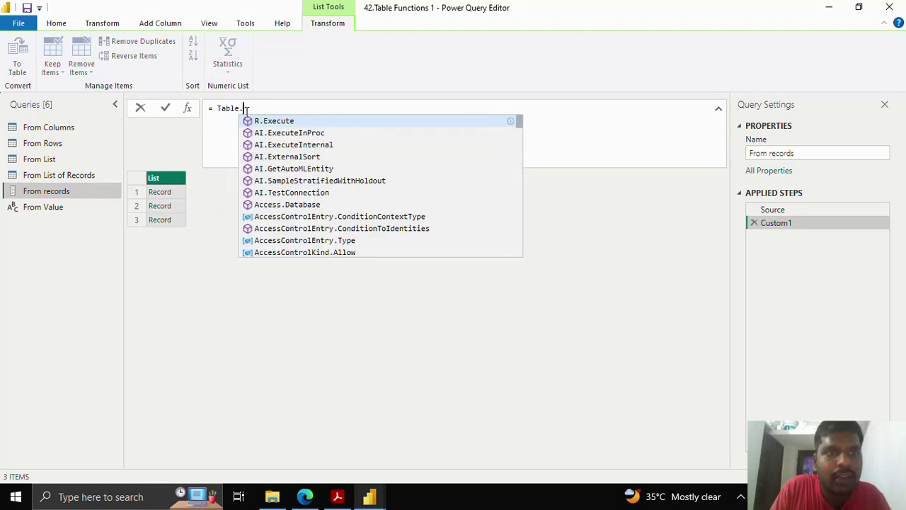
type("From")
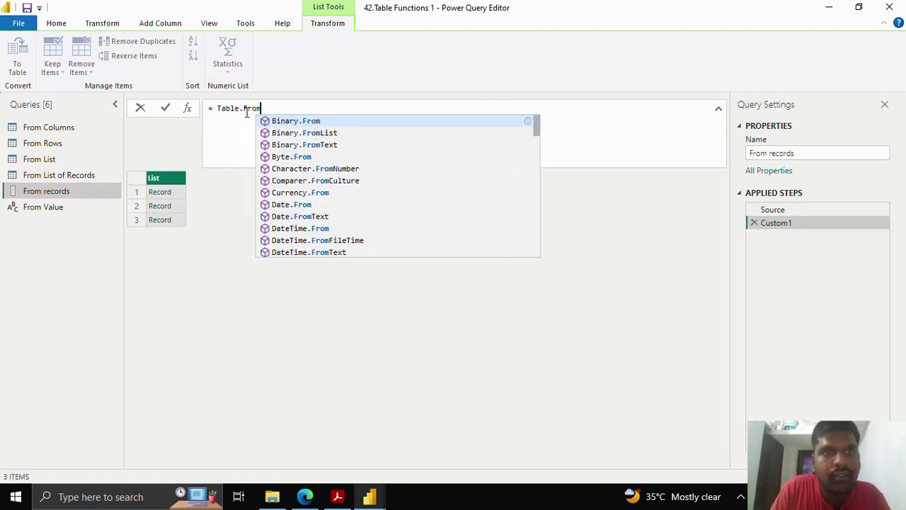
type("Records(")
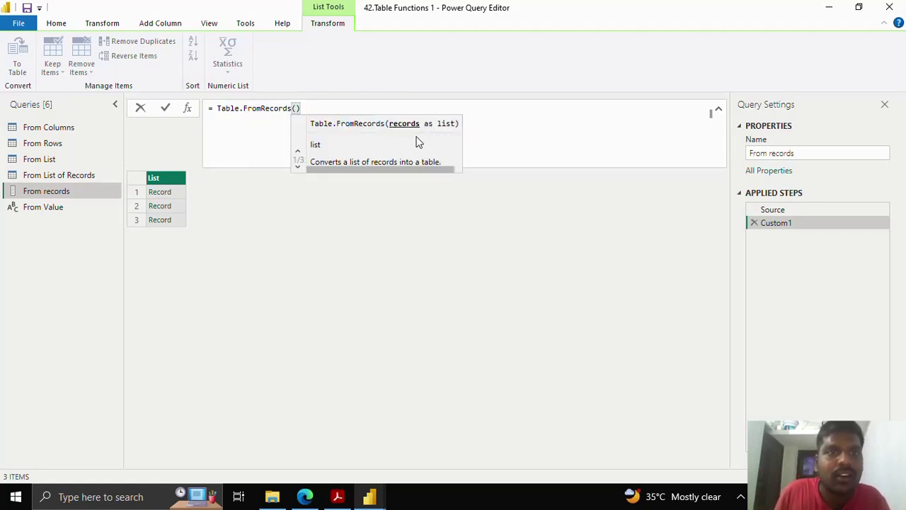
type("Source")
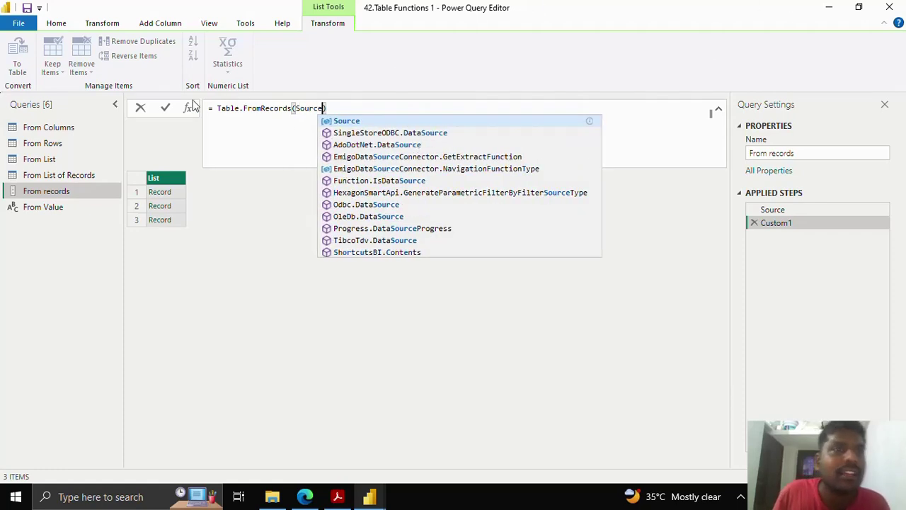
left_click(167, 108)
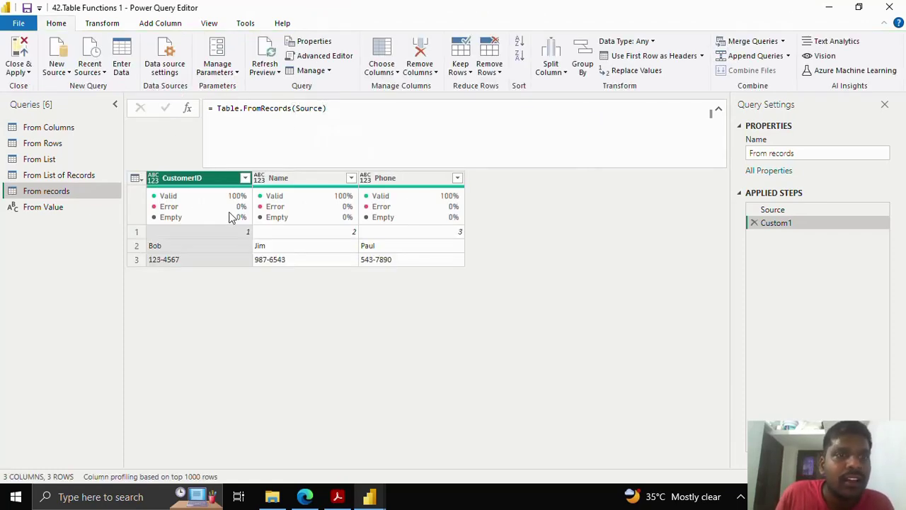
Try transposing the From records table with its CustomerID, Name and Phone columns, and delete the Transposed Table step.
mouse_move(234, 218)
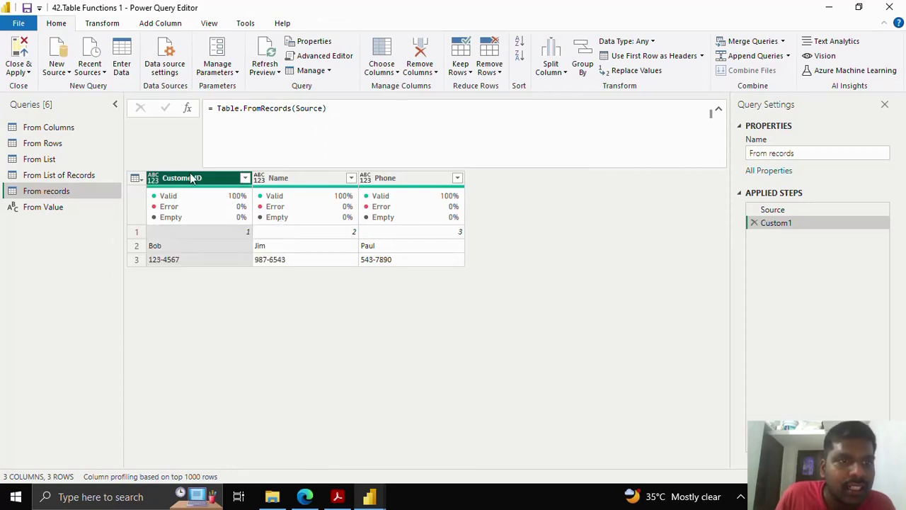
left_click(290, 181)
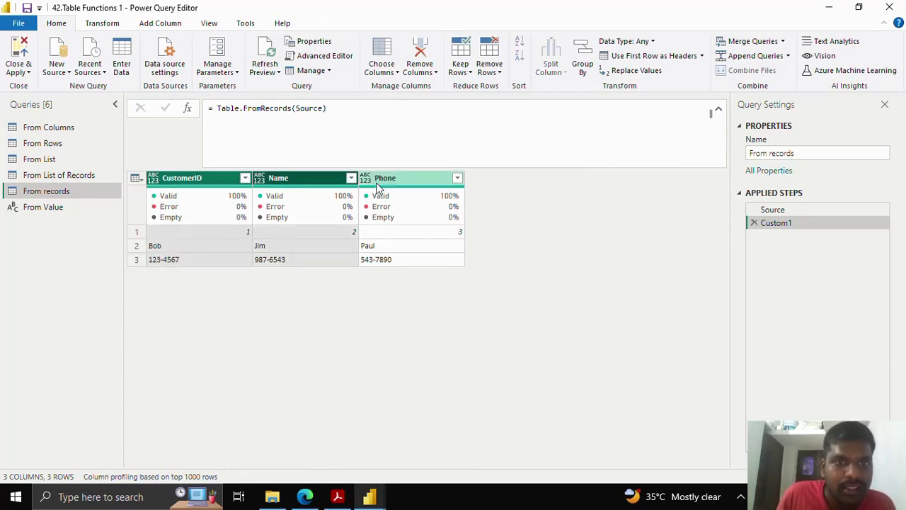
left_click(386, 179, "ctrl")
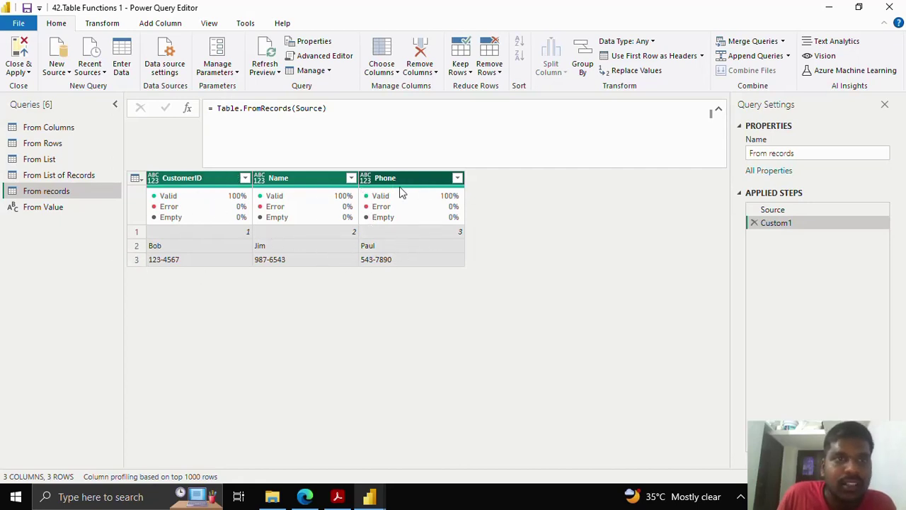
left_click(104, 24)
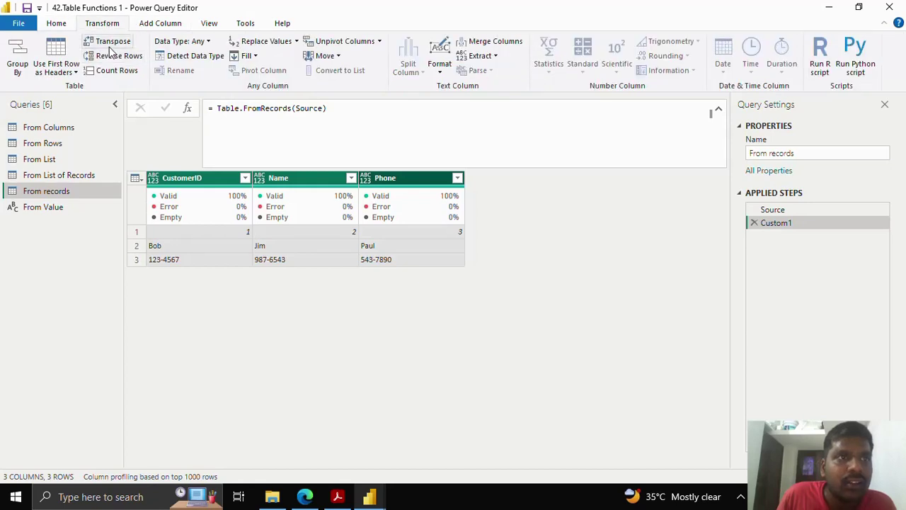
left_click(111, 41)
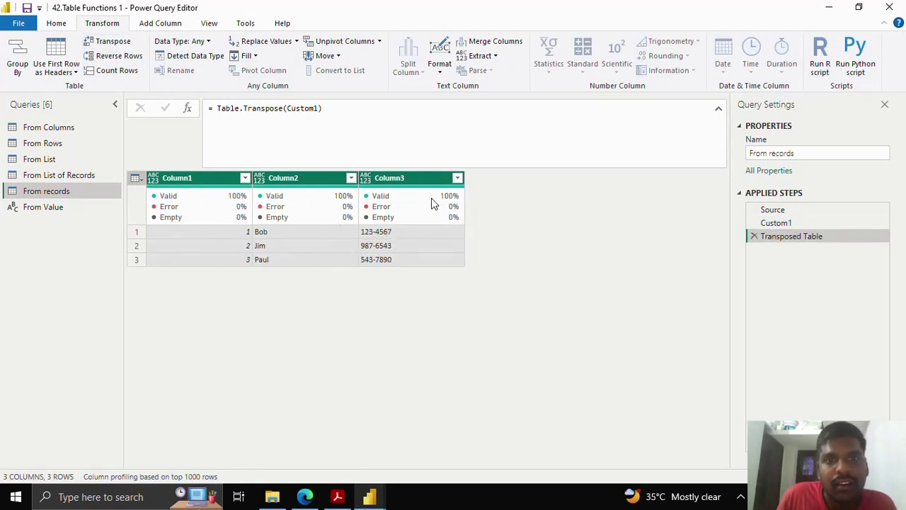
mouse_move(415, 196)
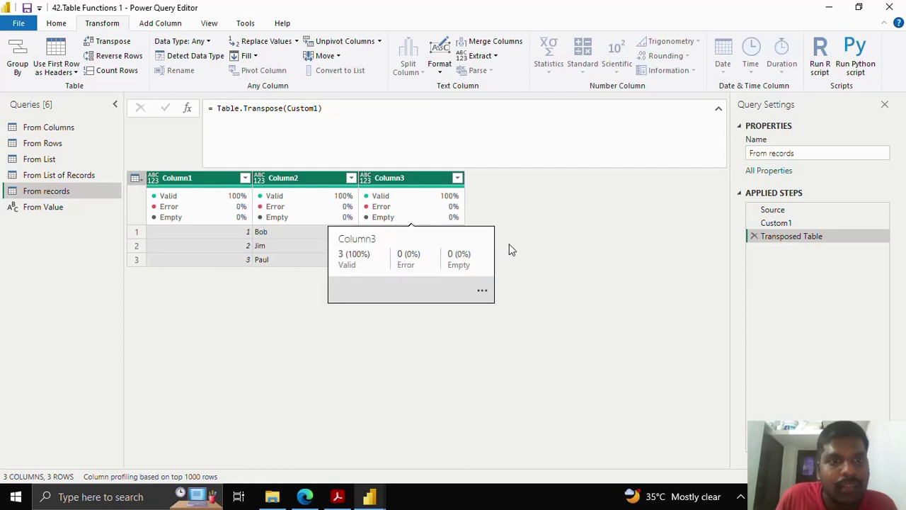
left_click(754, 236)
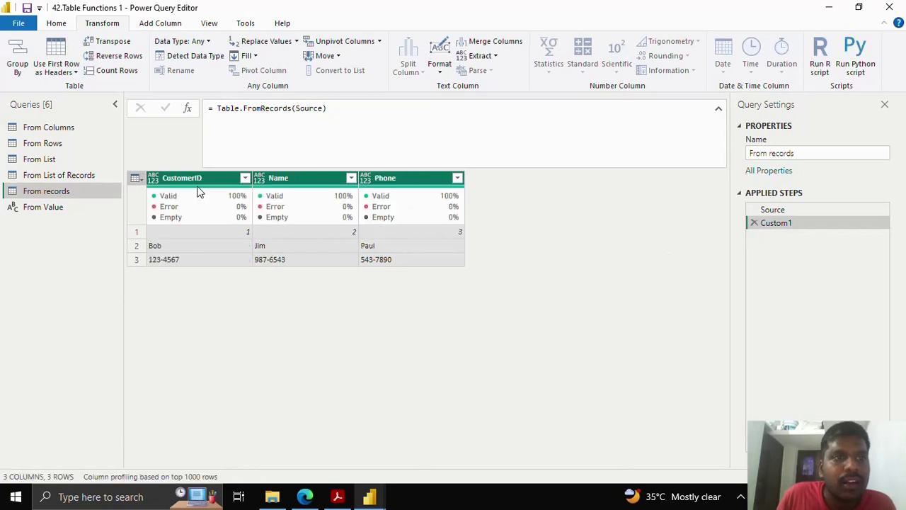
mouse_move(151, 230)
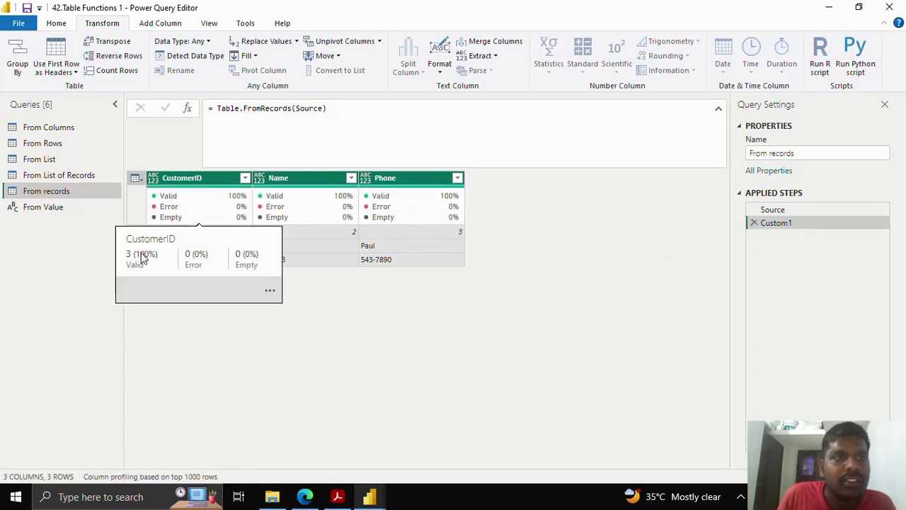
Set the From Value query's source formula to = Table.FromValue(20).
left_click(87, 207)
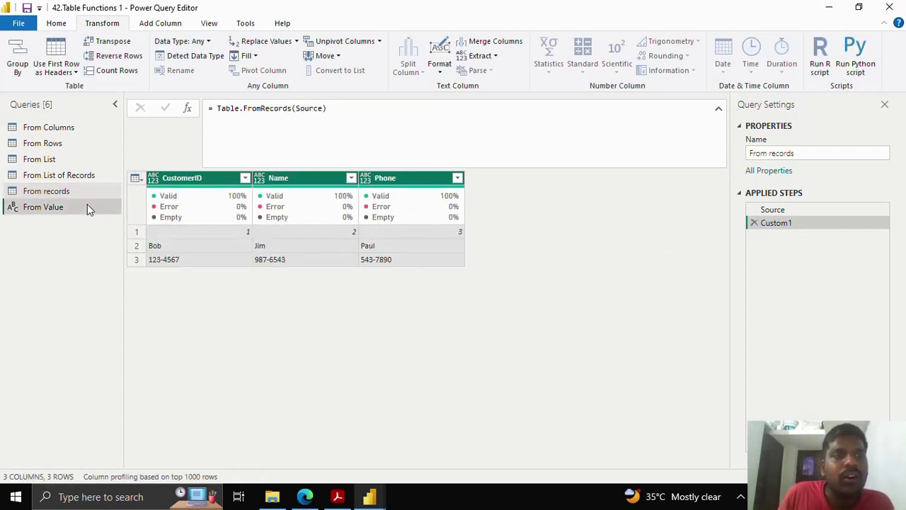
left_click(226, 121)
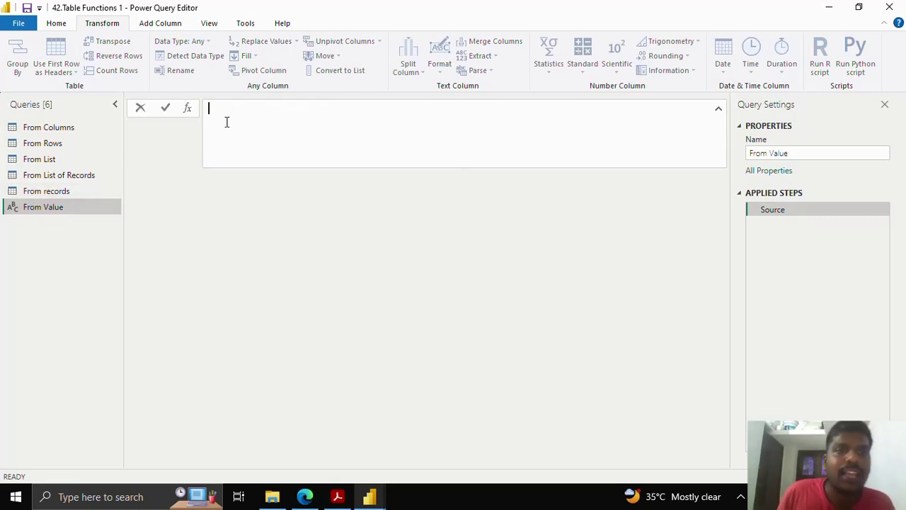
type("=")
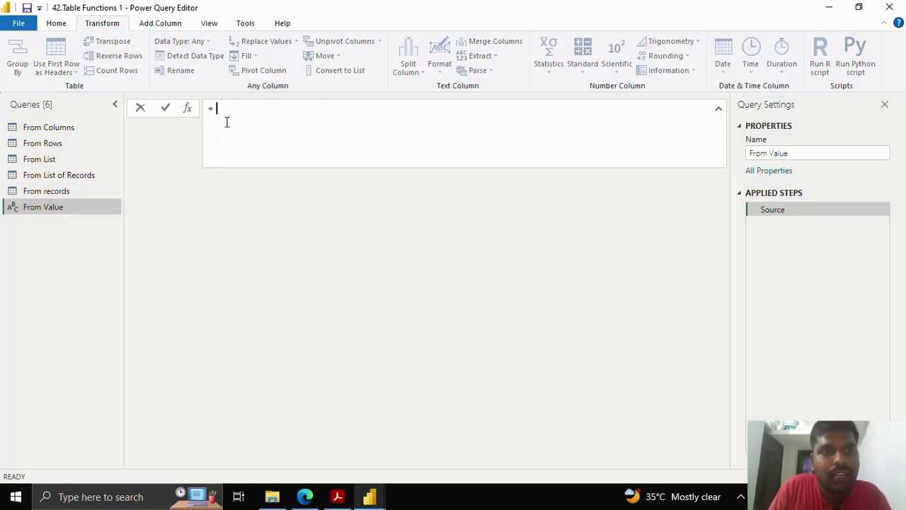
type(" Table.Fro")
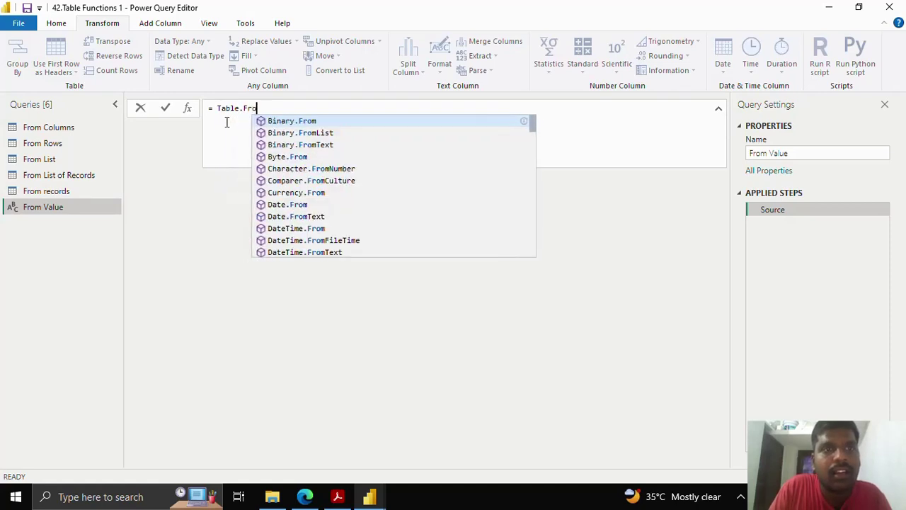
type("mValue")
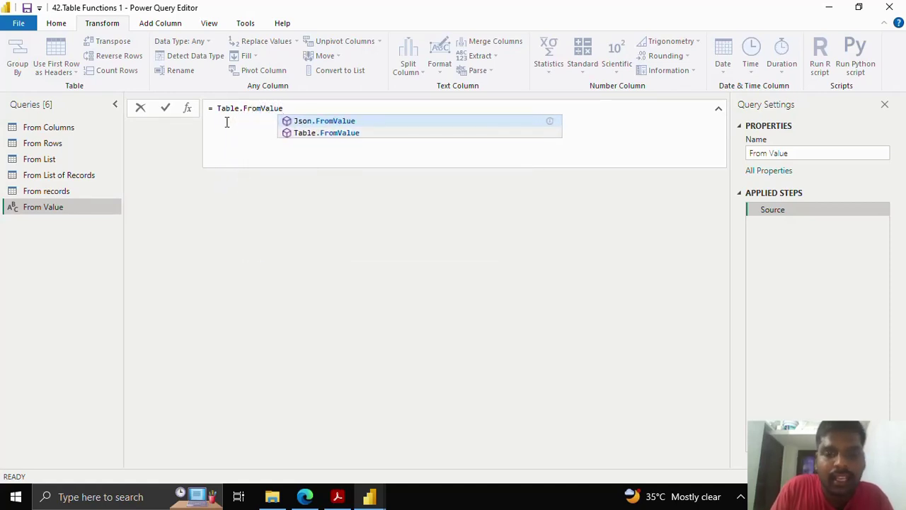
type("(1")
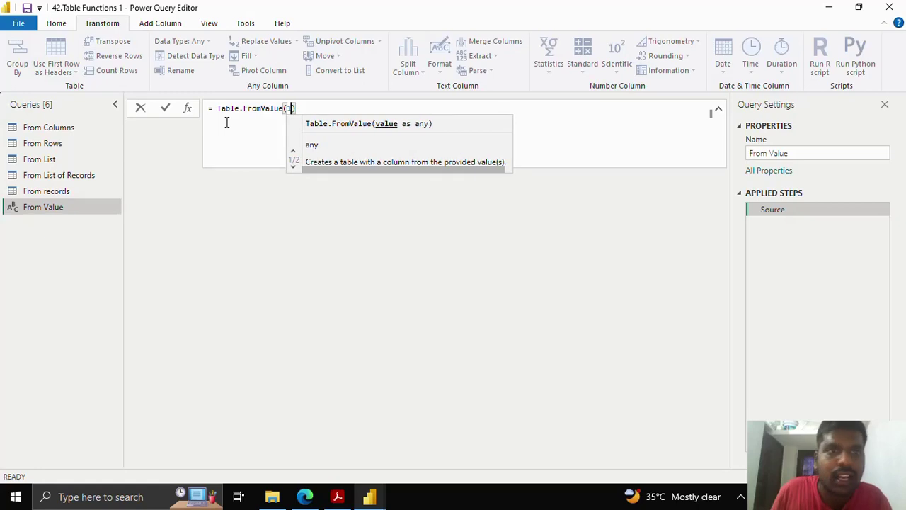
type("0")
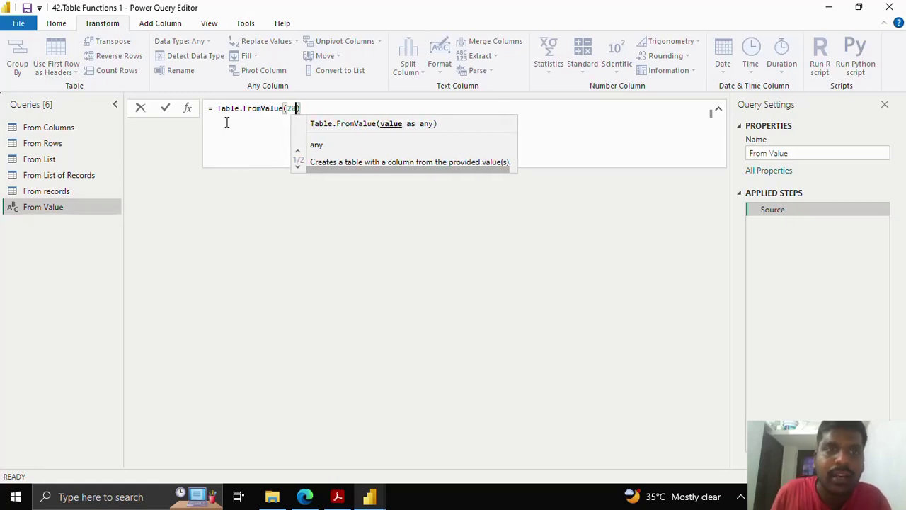
left_click(165, 109)
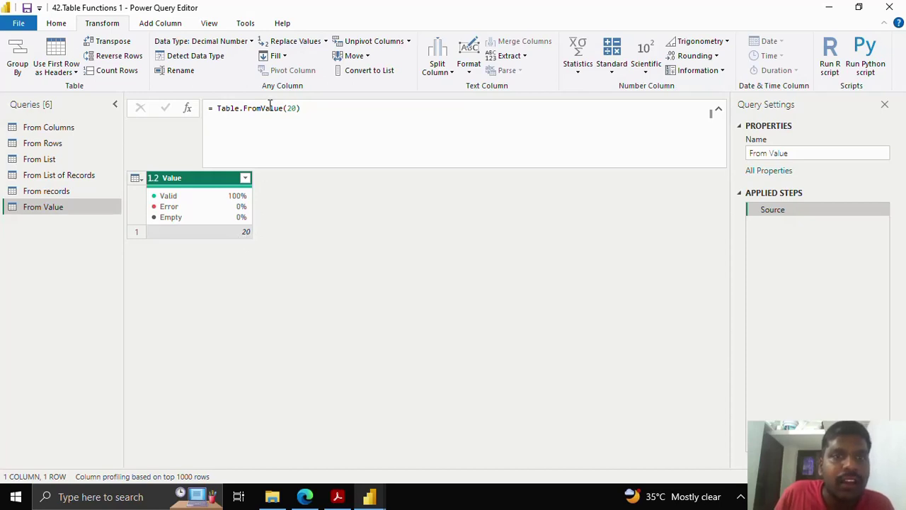
Replace the Table.FromValue argument with a list containing 1, a person's first name in quotes and "INDIA".
left_click(293, 111)
key("BackSpace")
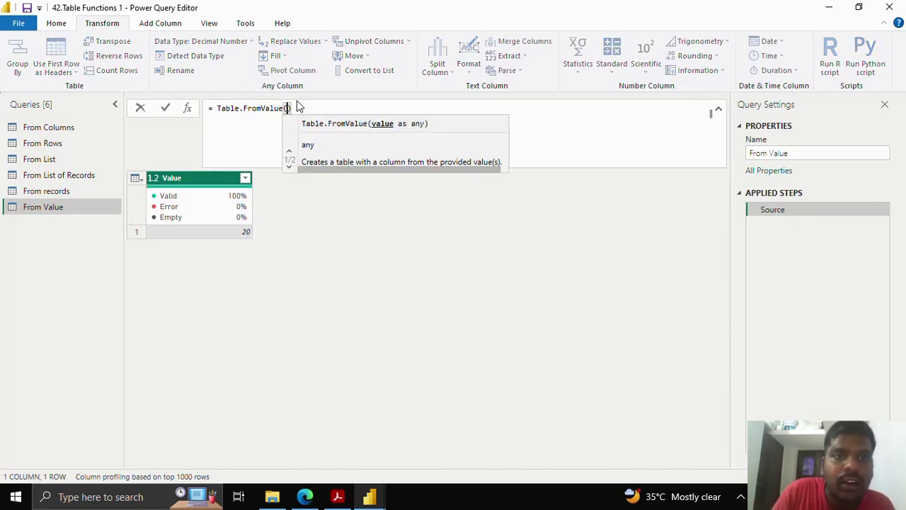
type("{}")
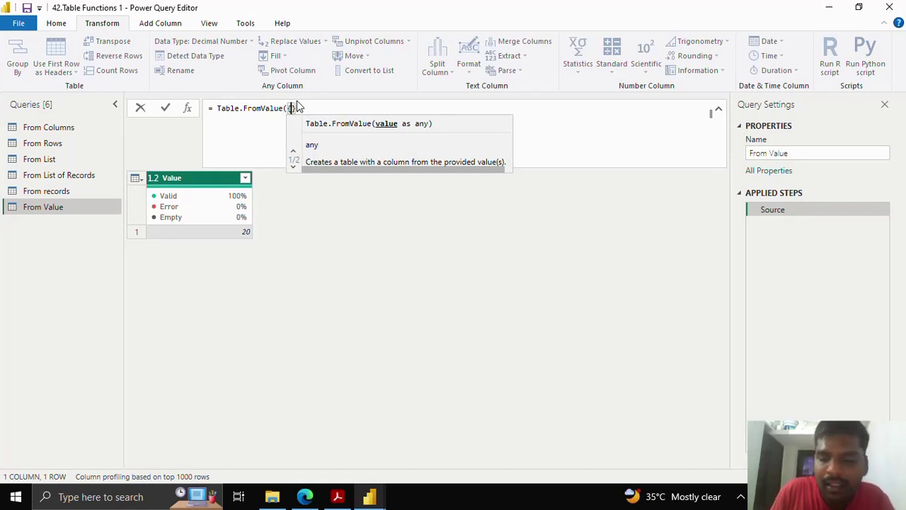
type("1,")
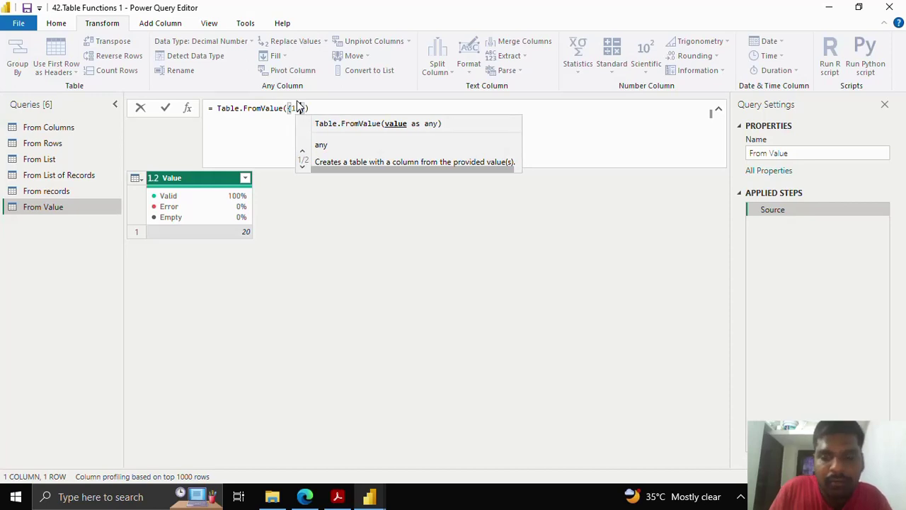
type("\"")
type("John")
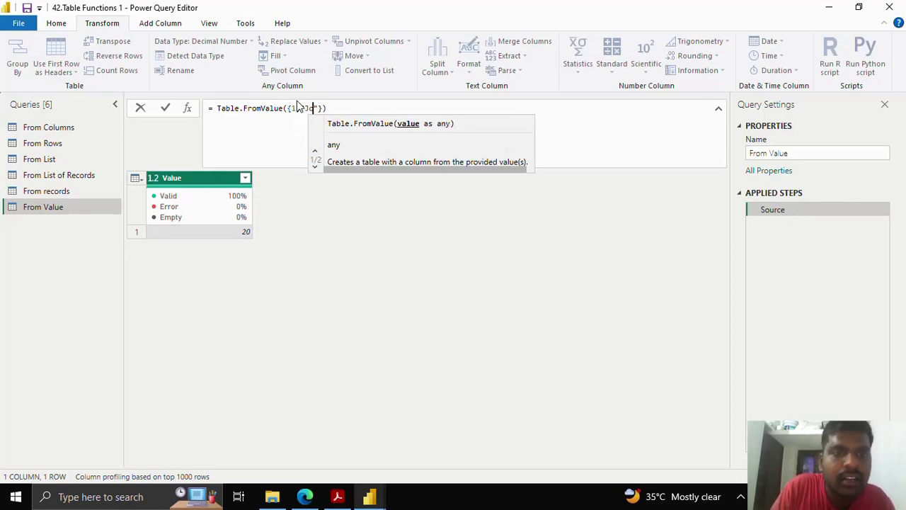
type("\"")
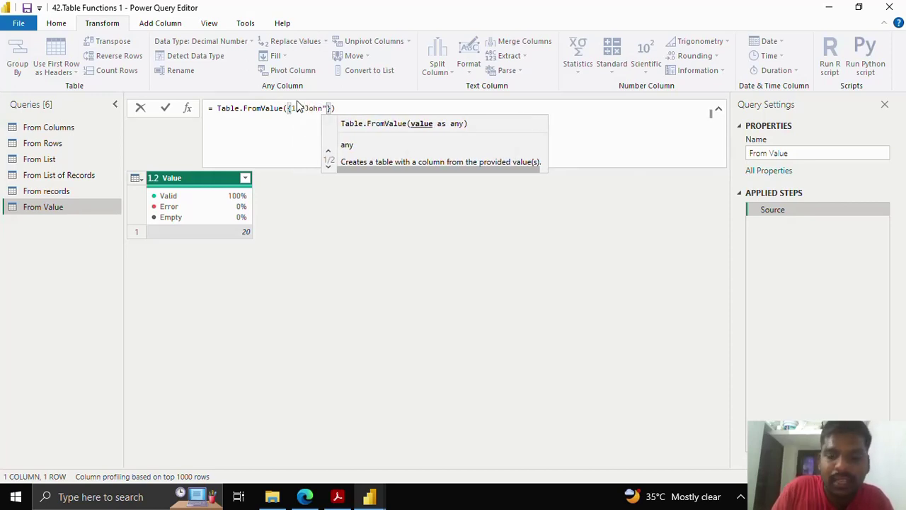
type(", \"")
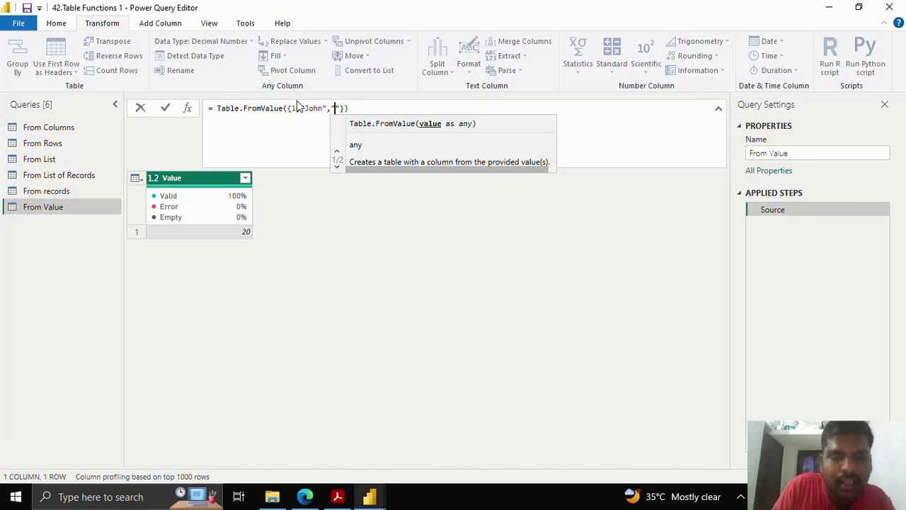
type("INDIA")
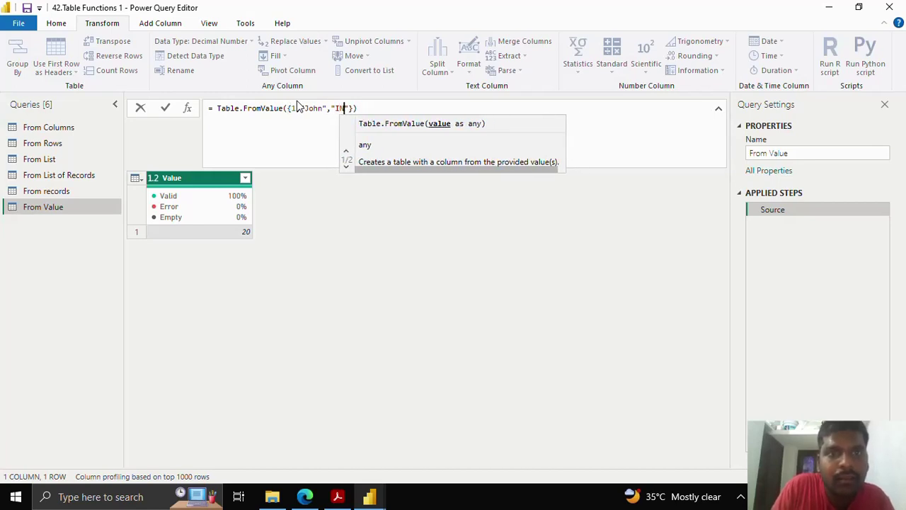
left_click(169, 106)
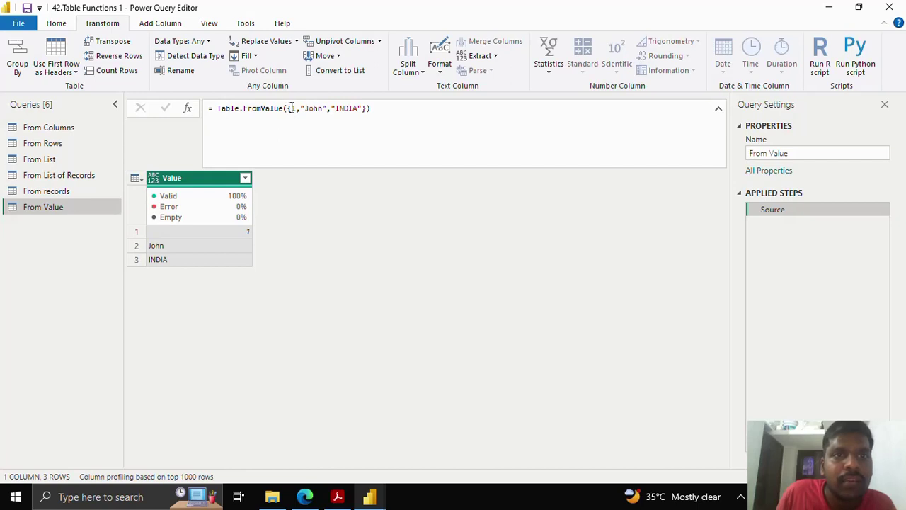
left_click_drag(288, 108, 367, 108)
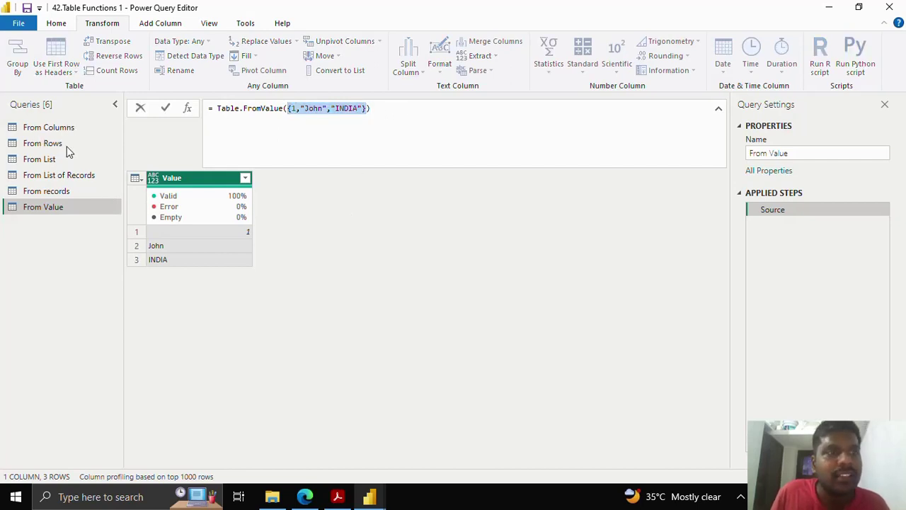